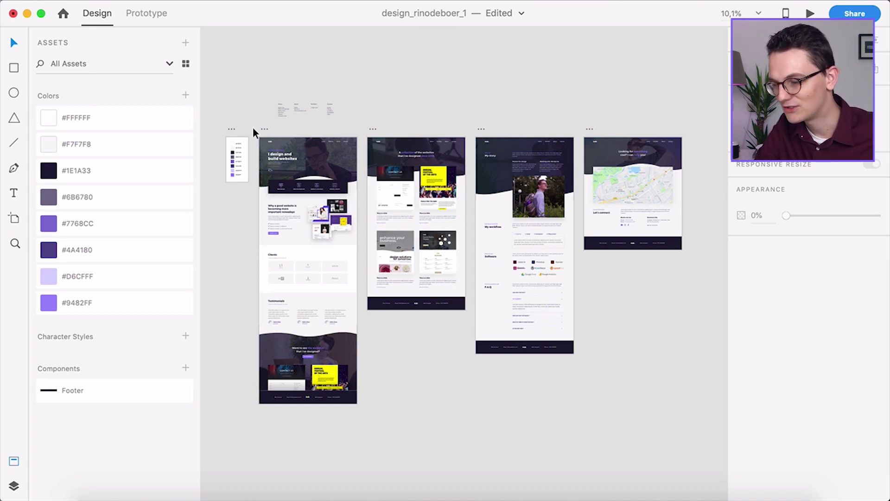
- Hide the Assets panel to widen the canvas around the Home artboard
scroll(252, 127, up, 3)
scroll(314, 145, up, 8)
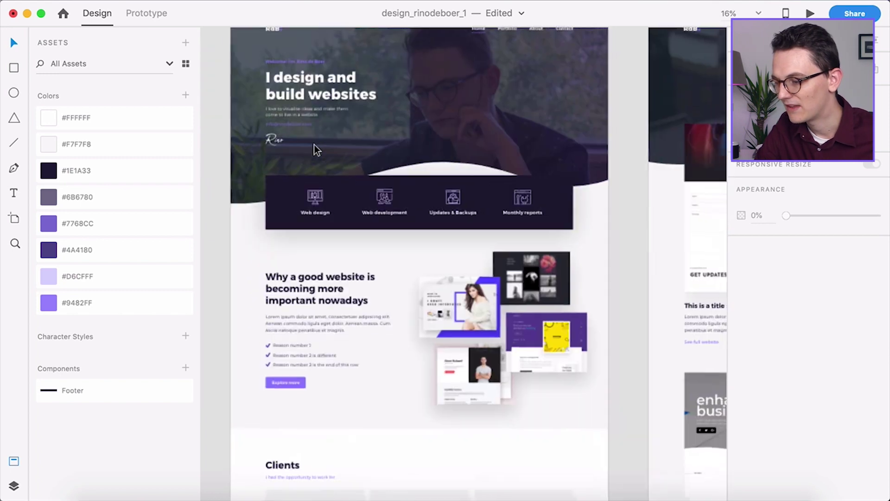
scroll(370, 184, up, 3)
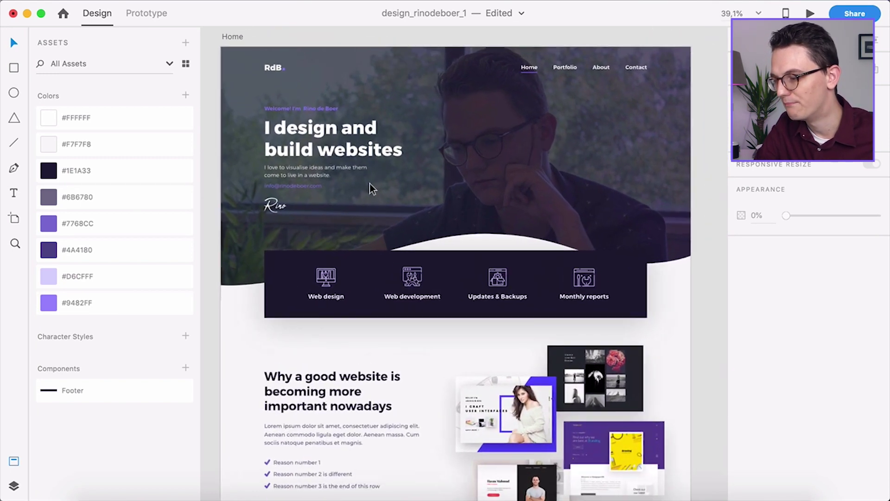
scroll(370, 183, up, 1)
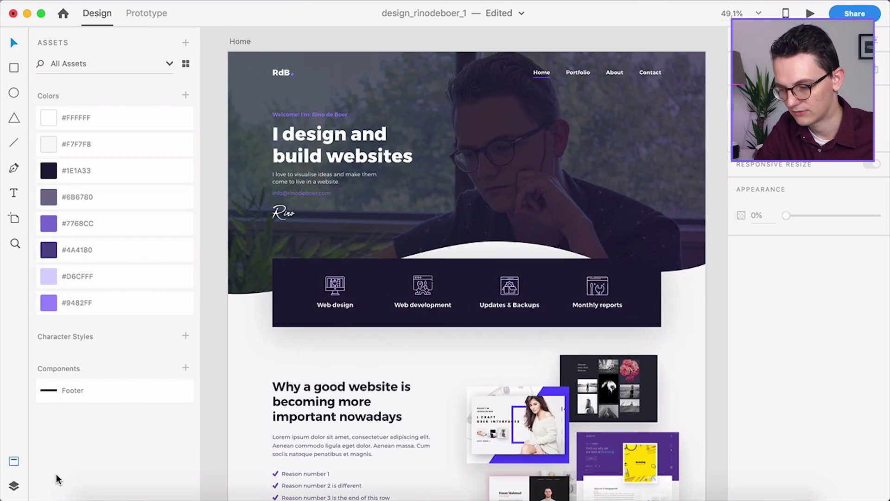
click(14, 462)
- Zoom in and inspect the dark four-service bar beneath the hero
scroll(707, 262, up, 3)
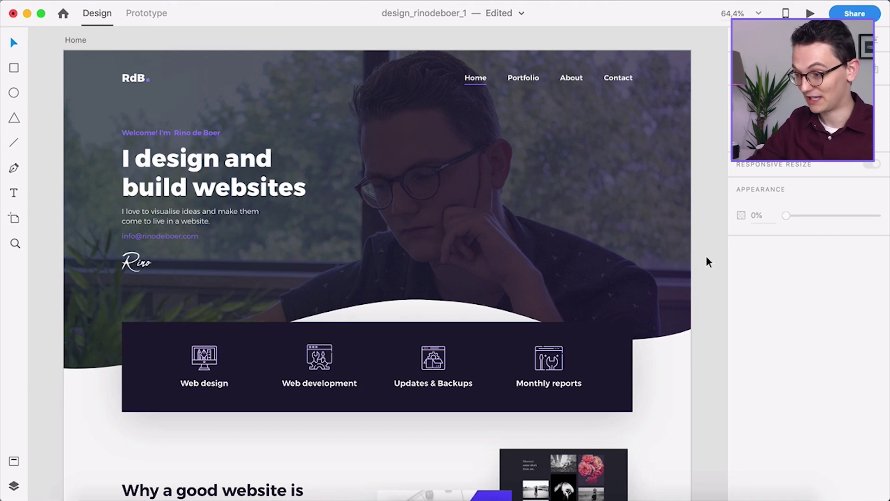
click(610, 393)
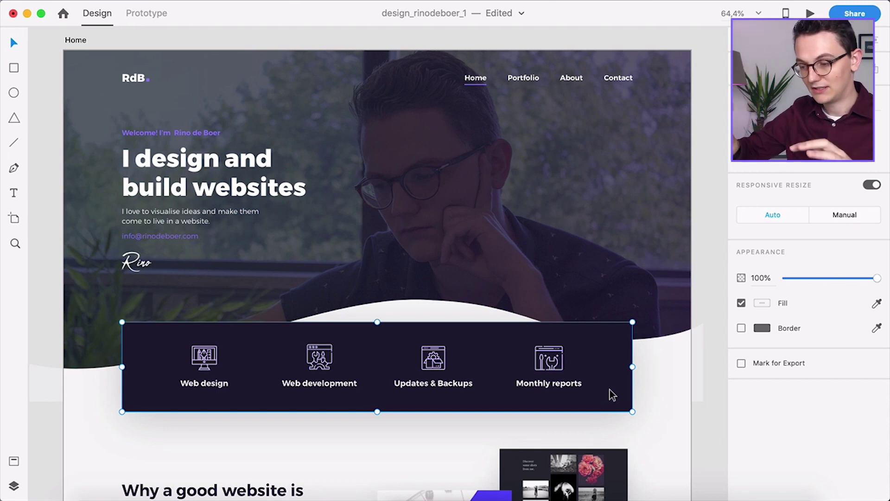
click(50, 242)
scroll(51, 243, up, 5)
- Select and inspect the Rino script signature in the hero section
click(353, 350)
scroll(278, 343, down, 5)
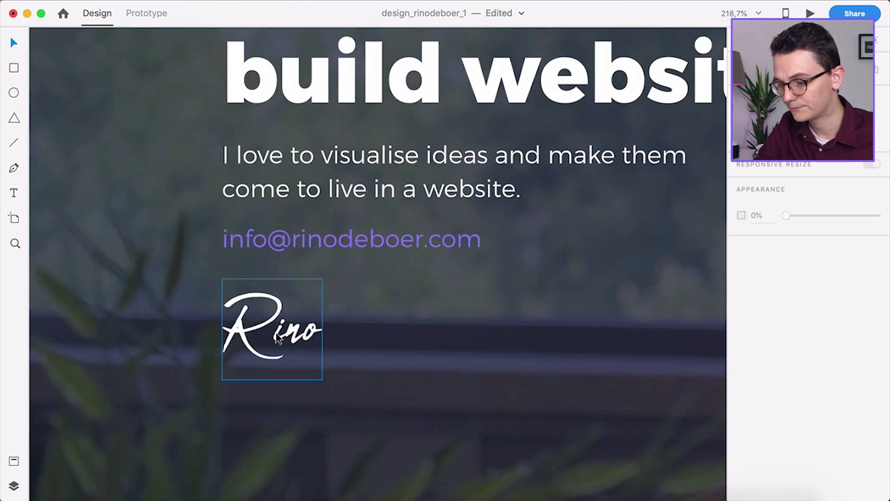
scroll(278, 340, right, 3)
scroll(278, 340, down, 2)
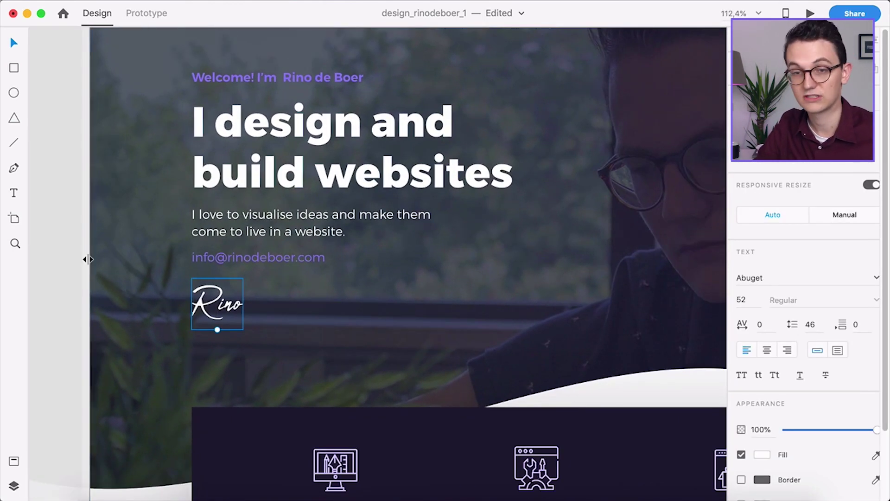
click(71, 245)
- Zoom in on the hero headline and the four top navigation links
scroll(271, 229, up, 10)
scroll(260, 255, right, 2)
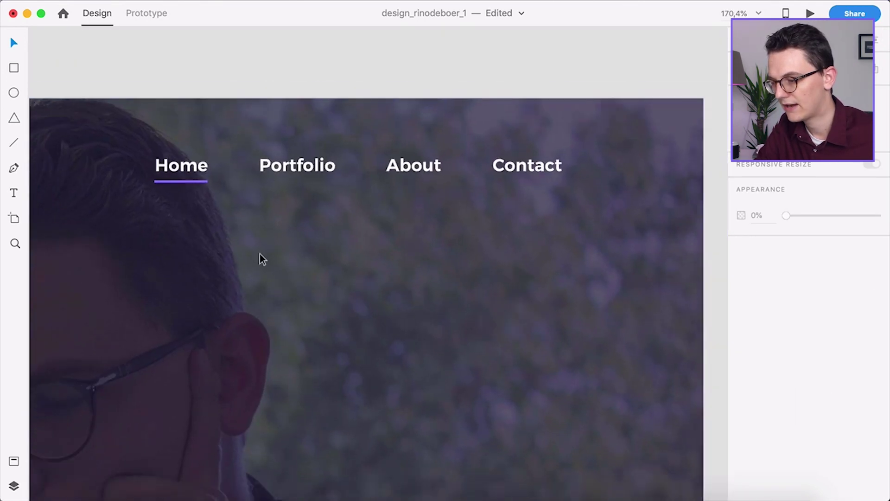
scroll(260, 254, down, 3)
scroll(260, 254, up, 3)
scroll(402, 171, up, 2)
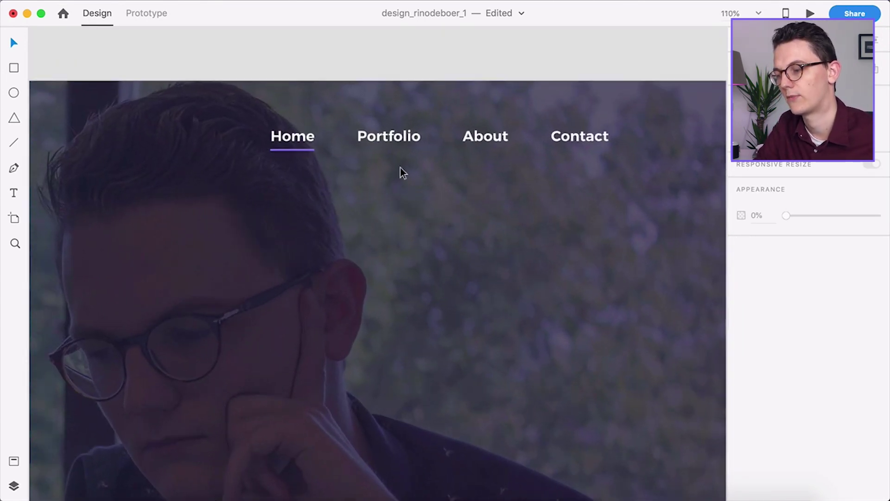
scroll(290, 156, up, 5)
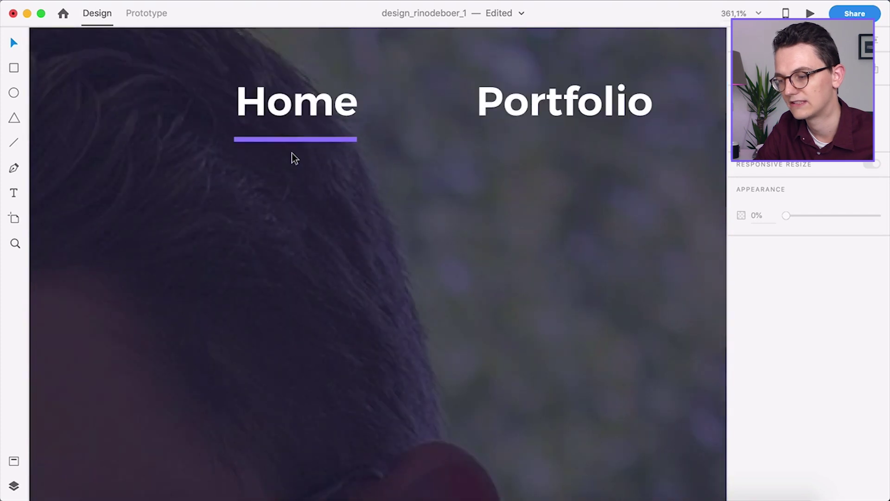
scroll(324, 138, down, 5)
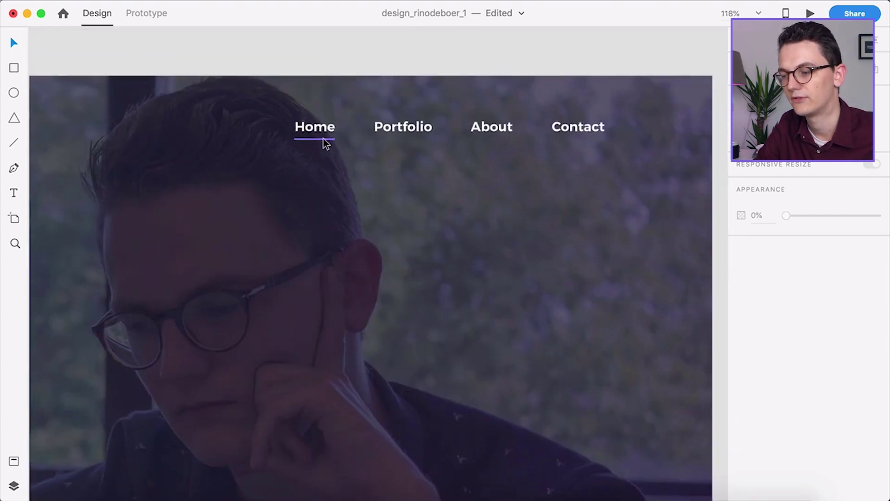
scroll(324, 138, down, 5)
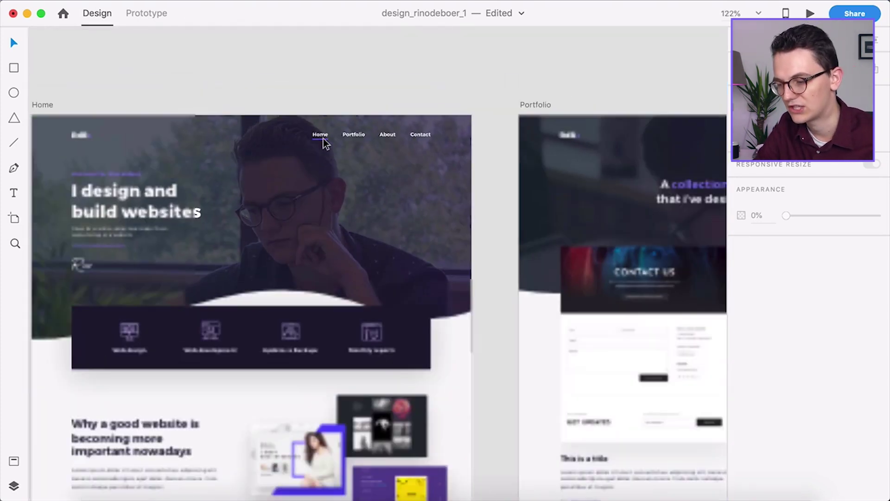
scroll(324, 246, up, 3)
scroll(327, 244, down, 2)
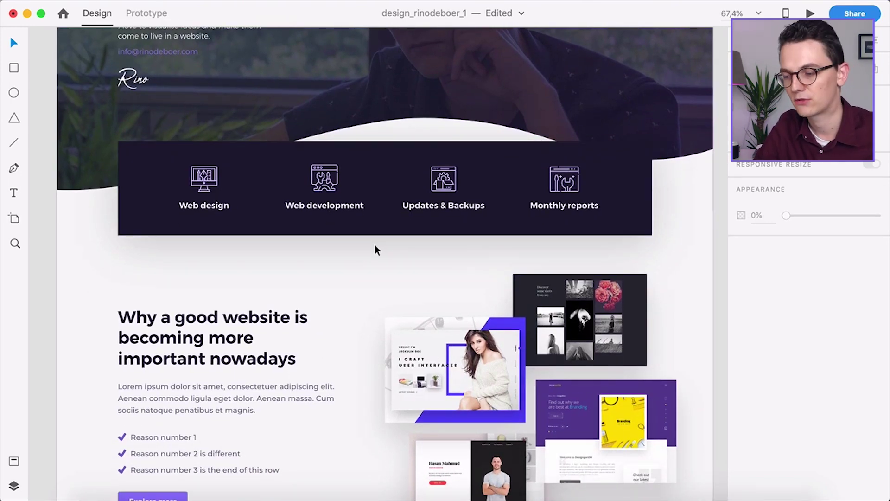
scroll(196, 204, up, 2)
scroll(196, 205, right, 1)
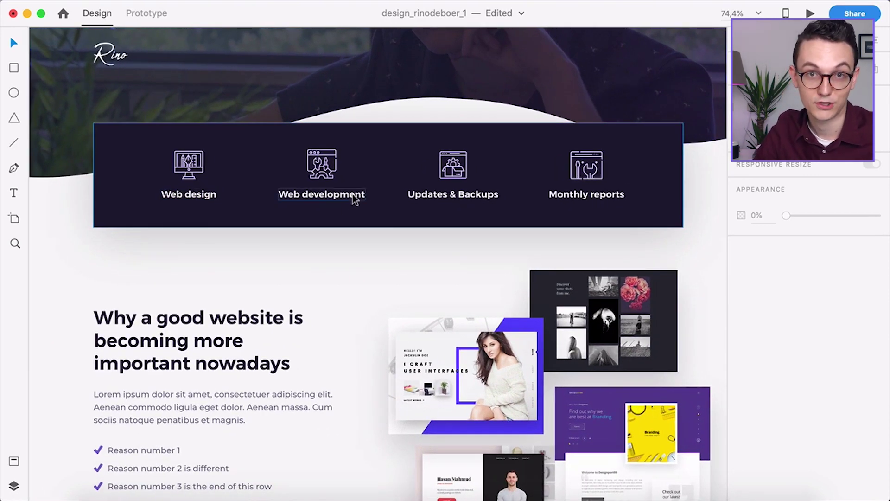
scroll(358, 198, right, 1)
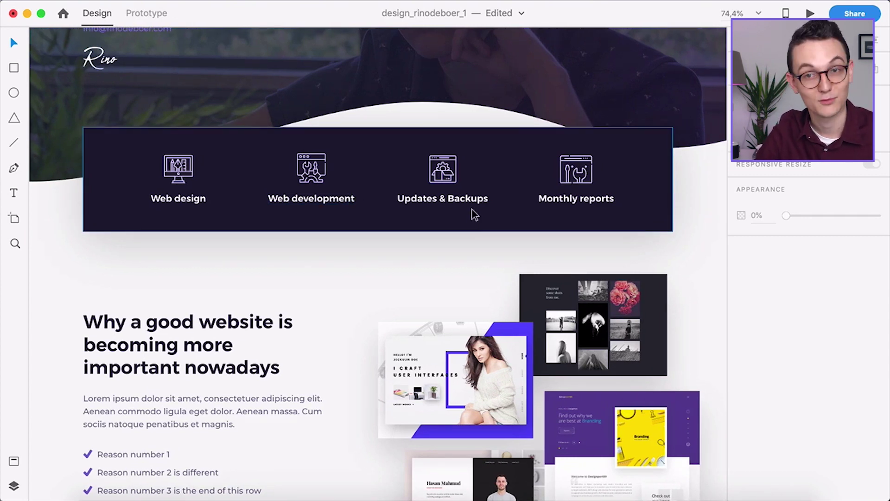
scroll(471, 209, down, 2)
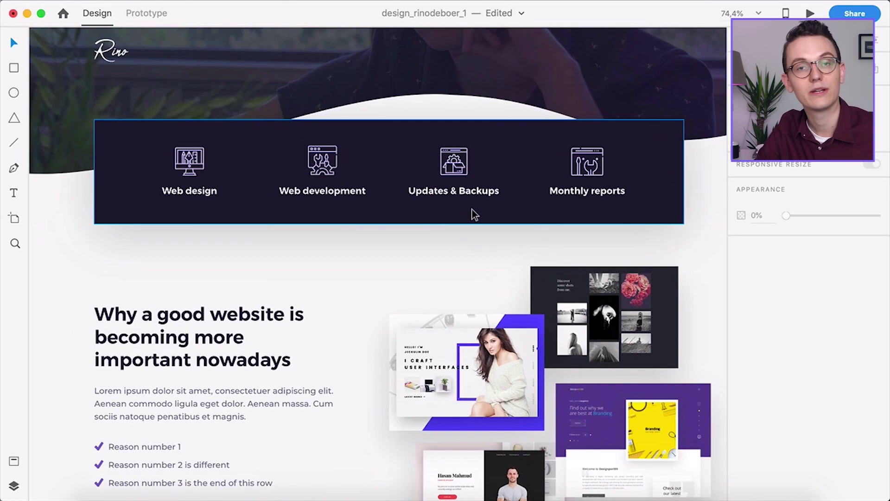
scroll(472, 209, down, 5)
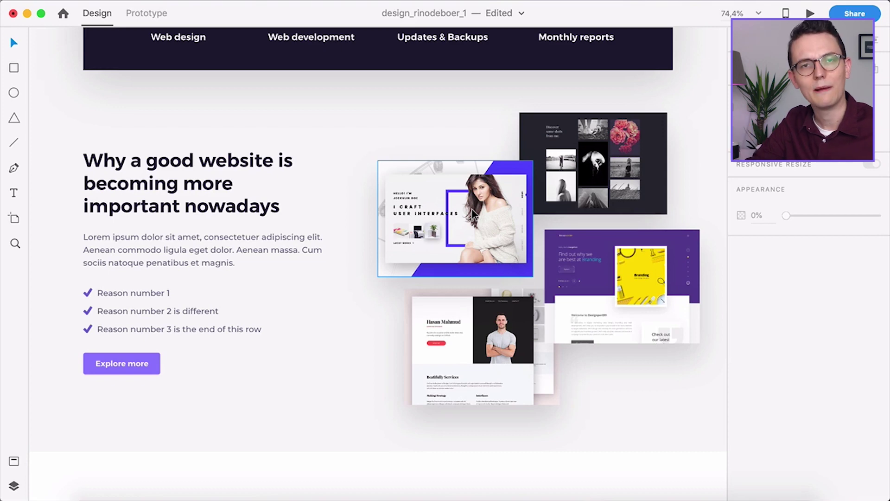
scroll(493, 290, left, 2)
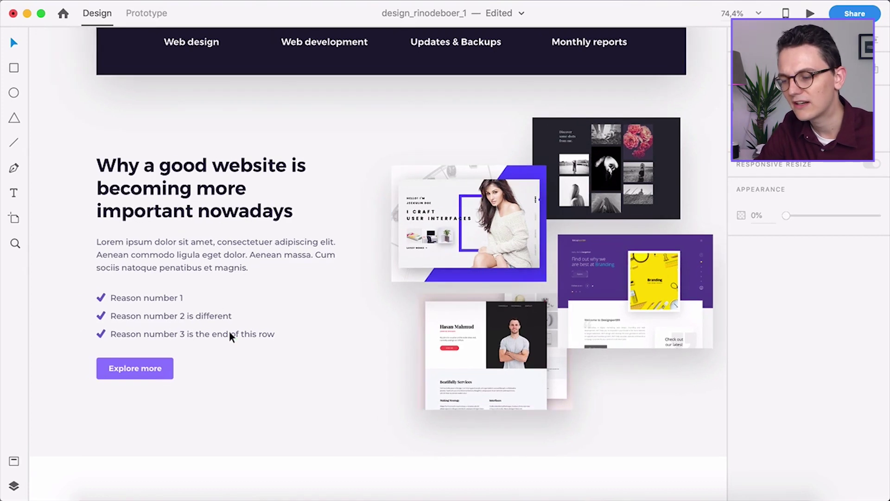
scroll(113, 314, up, 3)
scroll(230, 341, down, 3)
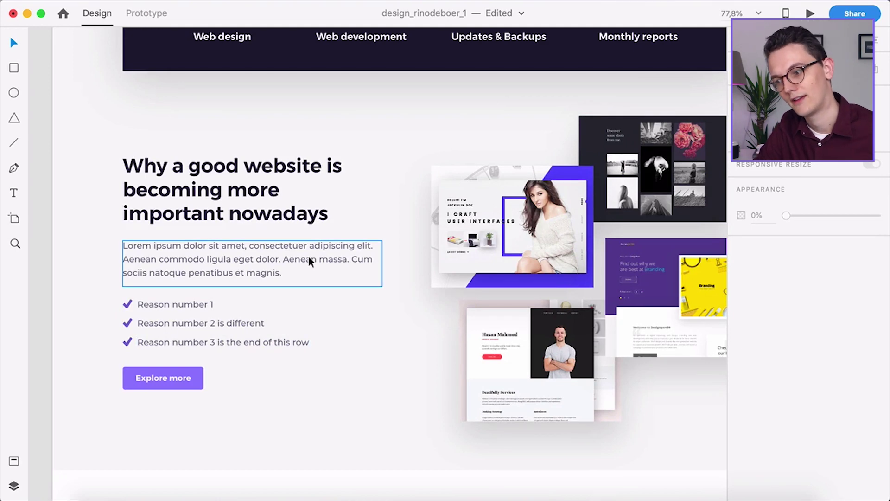
scroll(309, 261, down, 10)
scroll(309, 261, right, 3)
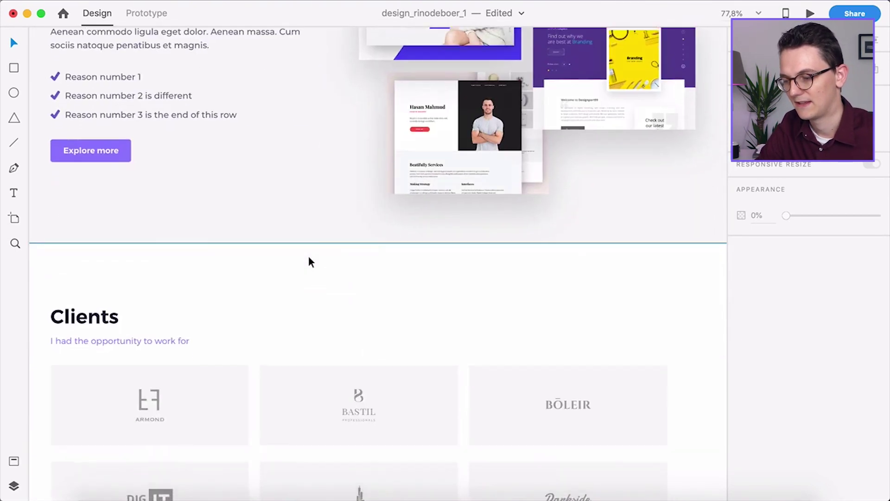
scroll(308, 258, down, 2)
scroll(306, 262, down, 2)
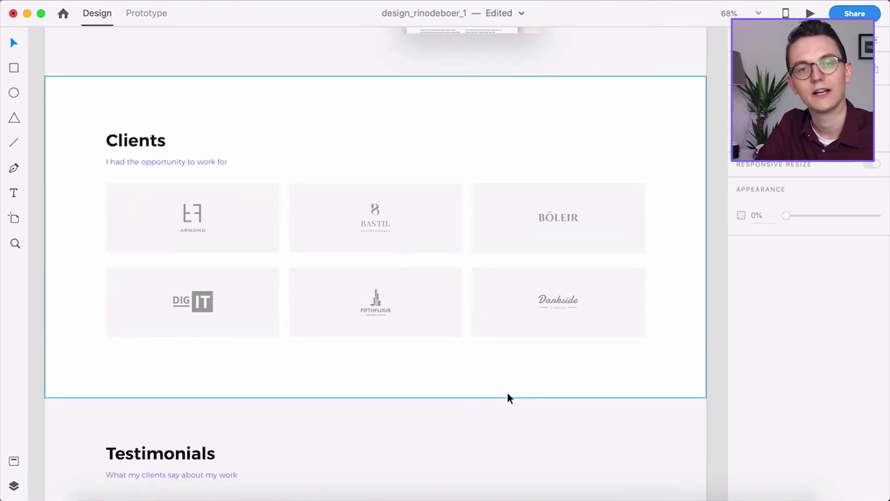
scroll(633, 346, down, 8)
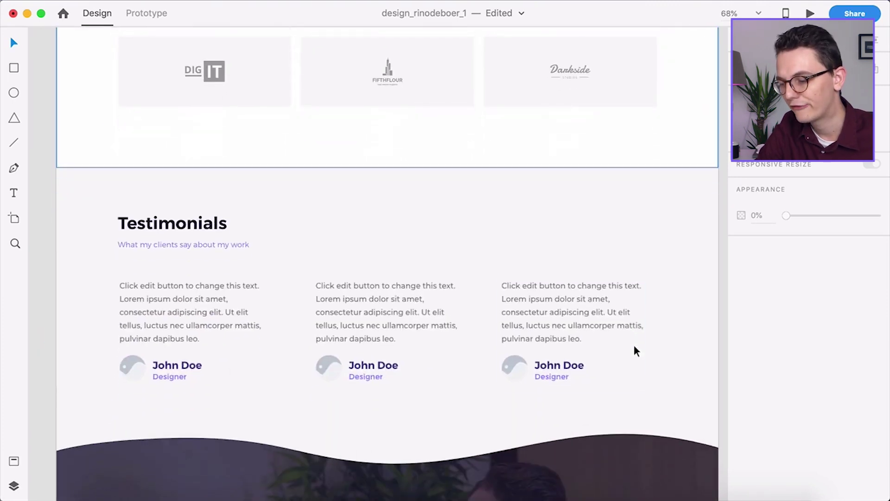
scroll(633, 347, left, 1)
scroll(633, 344, down, 1)
scroll(633, 343, right, 1)
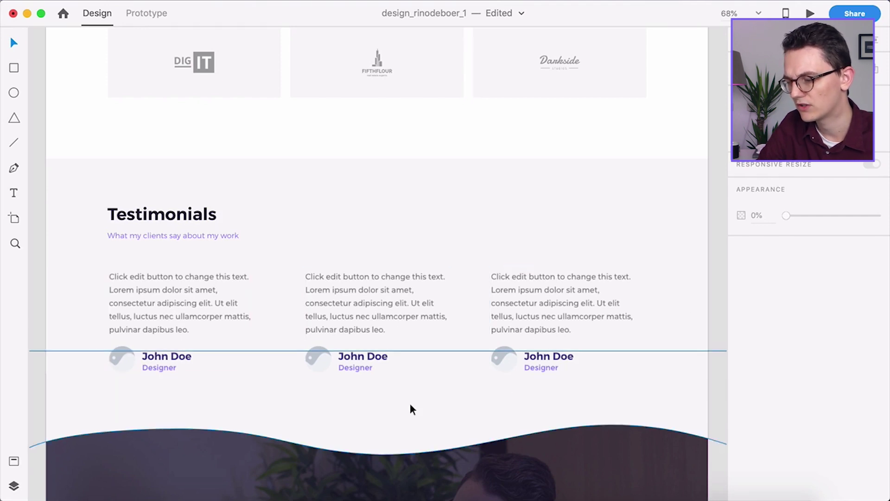
scroll(510, 359, up, 3)
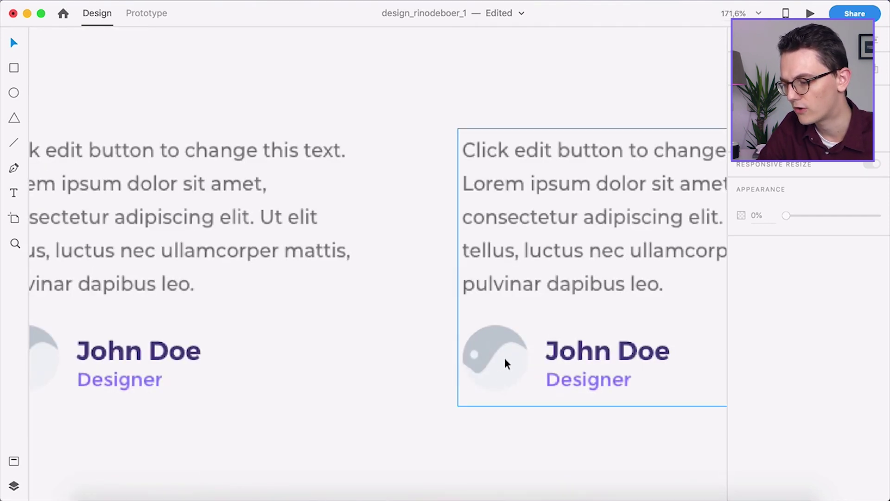
scroll(521, 361, down, 5)
scroll(521, 358, down, 5)
scroll(521, 358, down, 3)
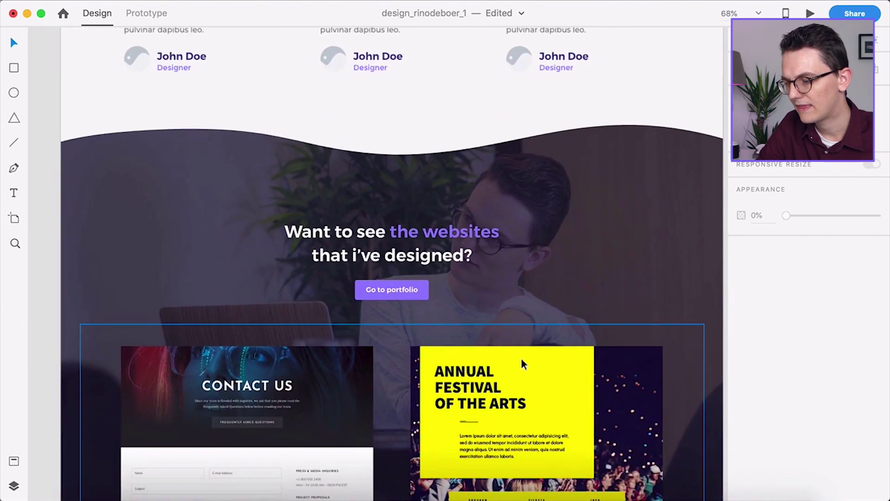
scroll(616, 183, down, 2)
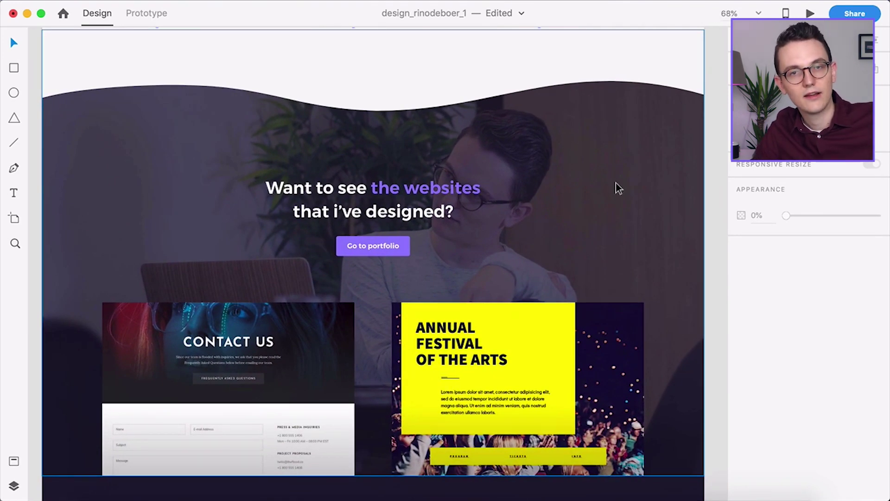
scroll(615, 183, up, 10)
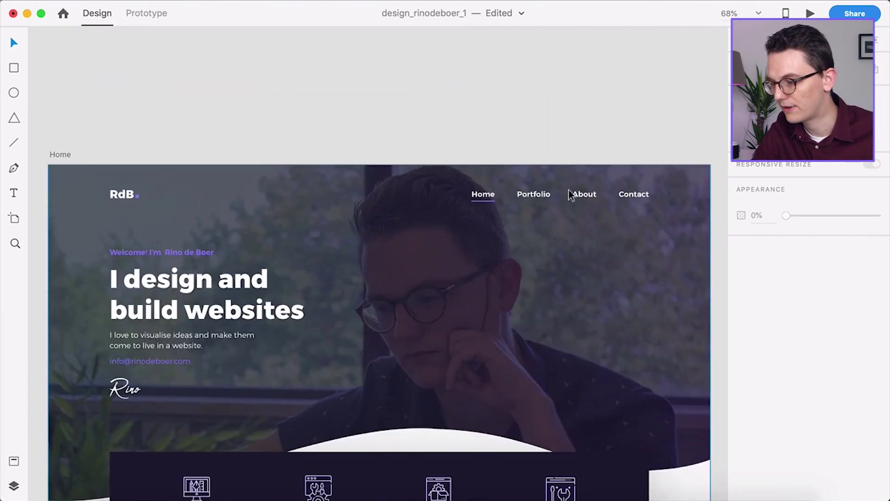
scroll(527, 200, down, 10)
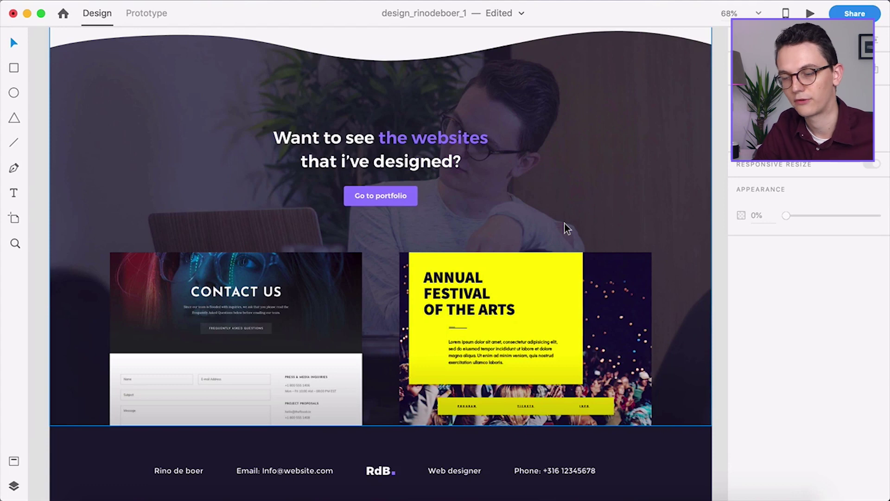
scroll(571, 214, up, 1)
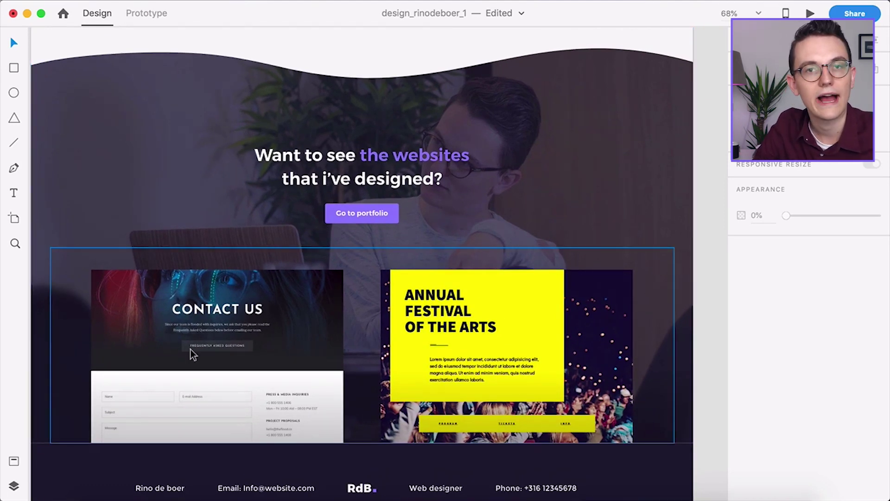
scroll(190, 349, up, 1)
scroll(190, 349, left, 1)
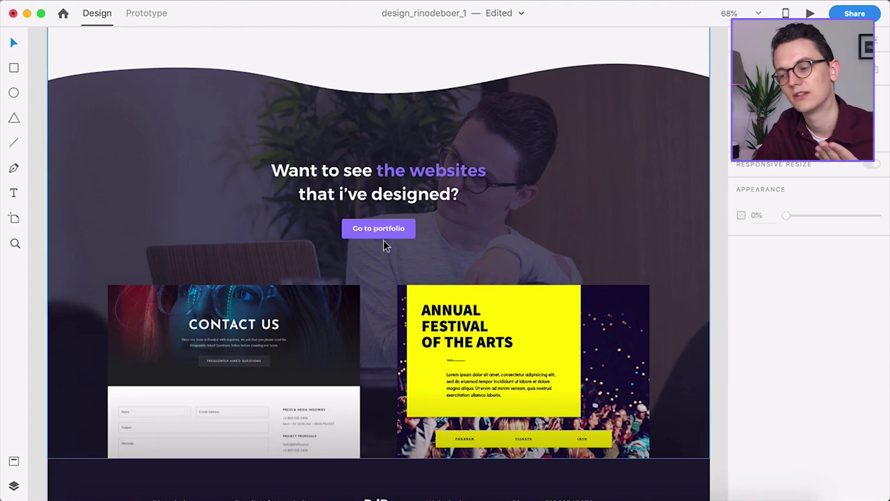
scroll(383, 240, down, 4)
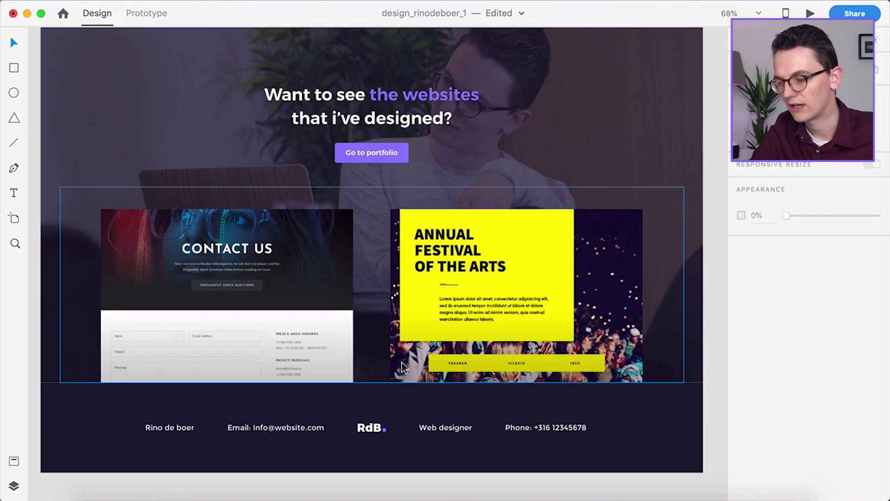
scroll(424, 284, down, 2)
scroll(404, 294, down, 2)
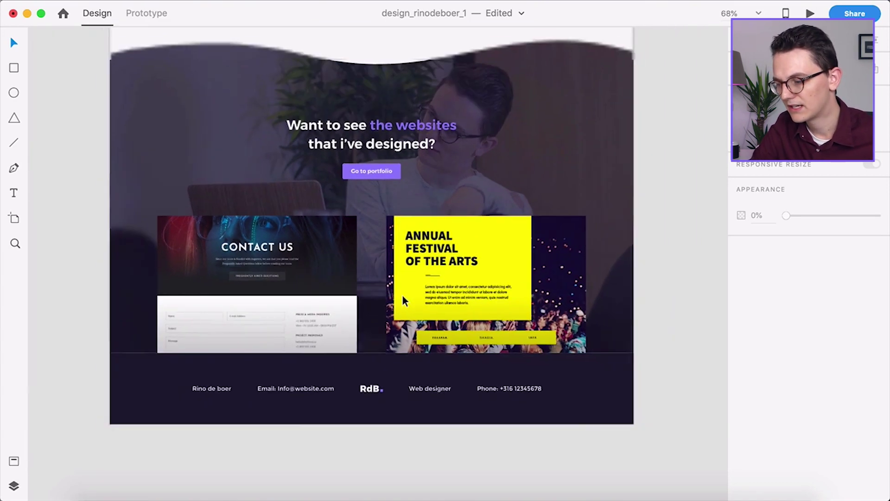
scroll(353, 156, up, 4)
scroll(430, 198, down, 3)
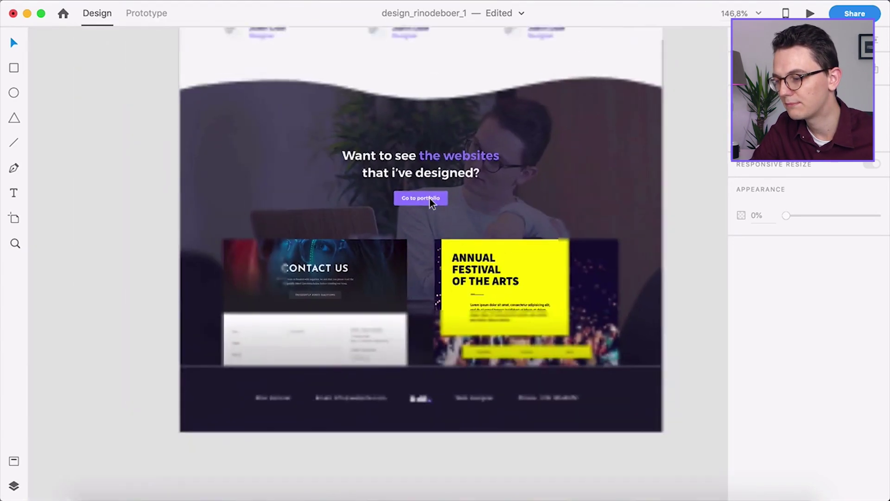
scroll(429, 197, up, 5)
scroll(430, 198, up, 10)
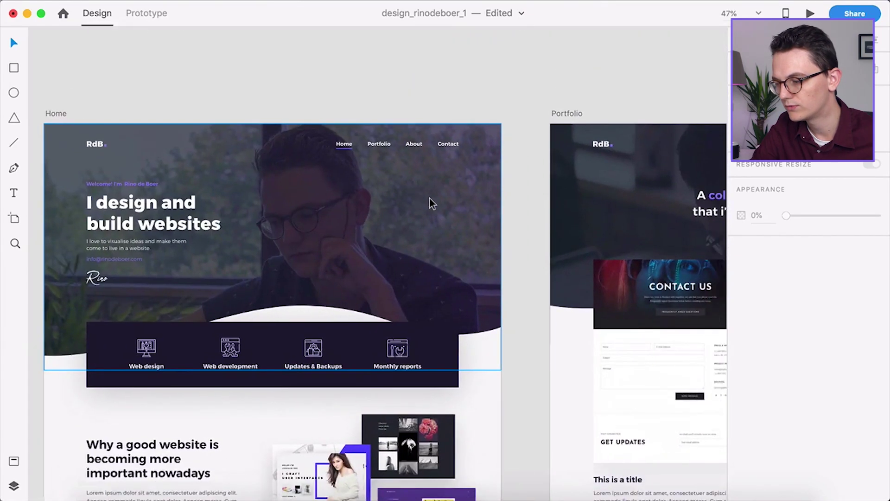
- Pan right to the Portfolio artboard and zoom into its 'collection of the websites' hero
scroll(429, 198, right, 10)
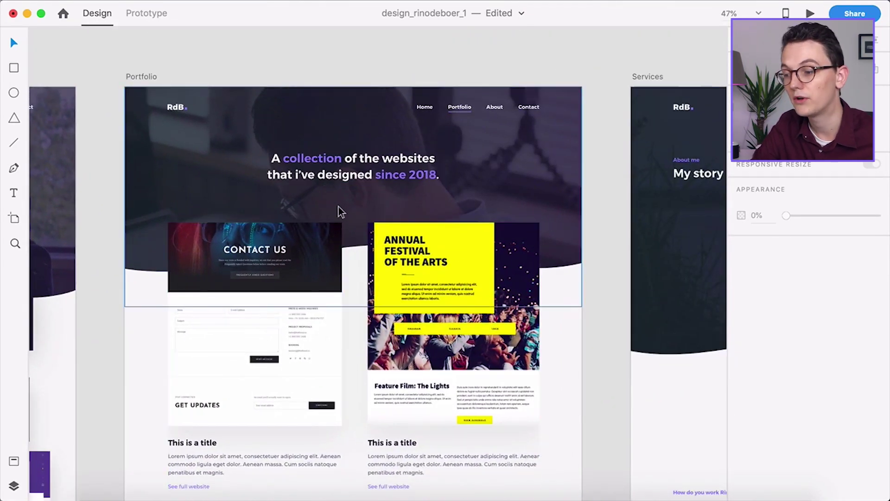
scroll(339, 207, up, 3)
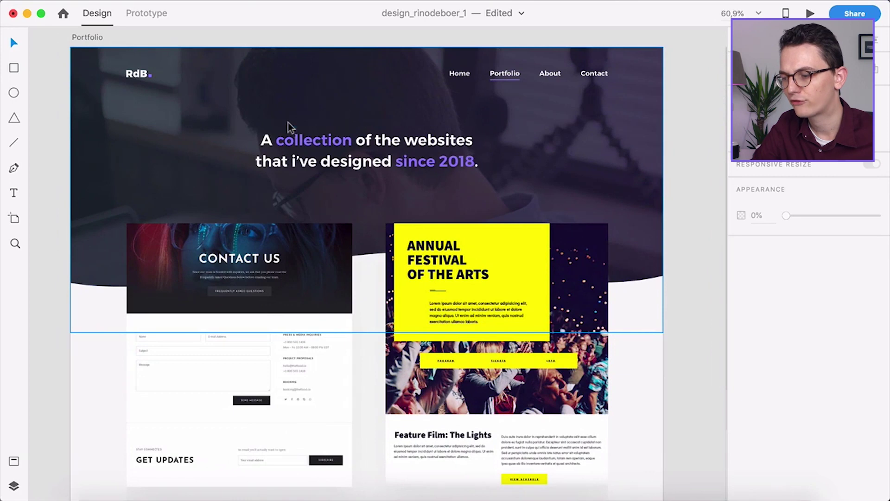
scroll(304, 143, up, 2)
scroll(304, 143, up, 1)
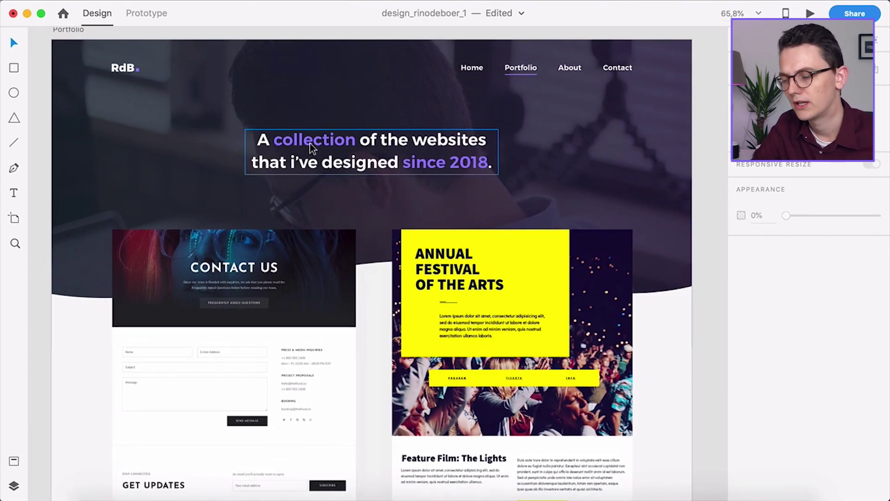
scroll(304, 143, up, 3)
scroll(287, 142, right, 3)
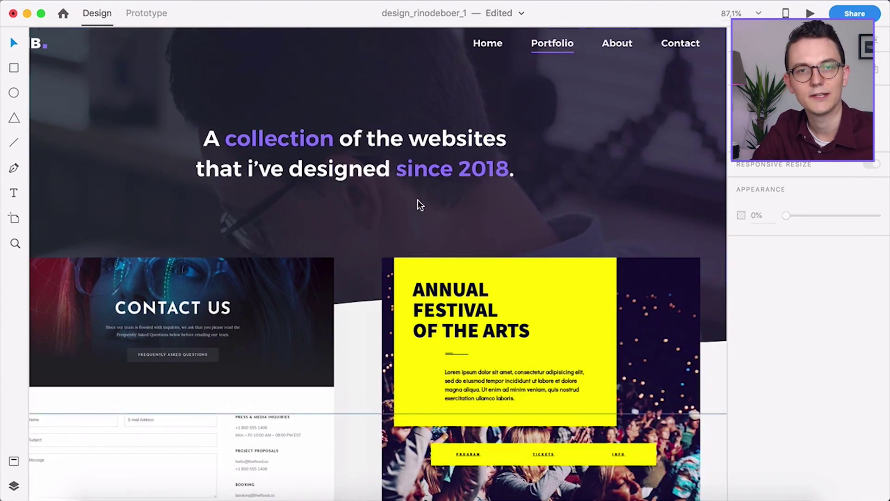
- Scroll through the Portfolio page's four titled showcase cards and footer
scroll(410, 214, down, 4)
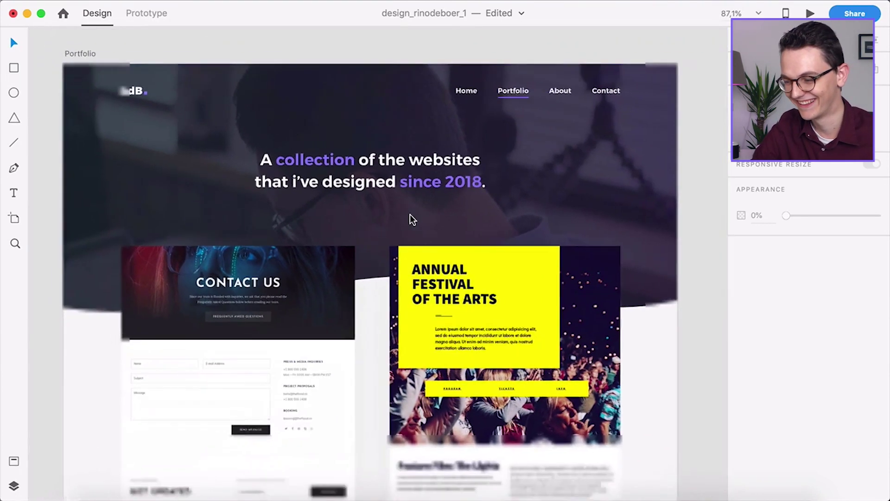
scroll(426, 237, down, 4)
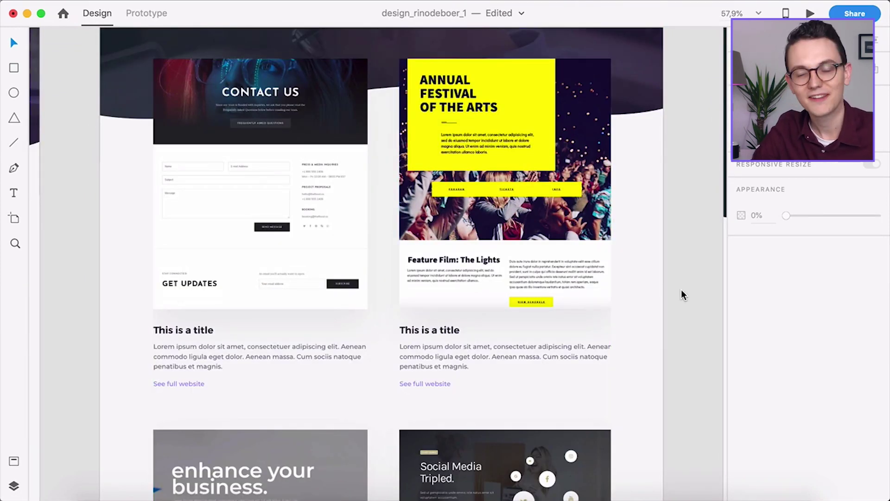
scroll(681, 289, down, 5)
scroll(681, 289, down, 4)
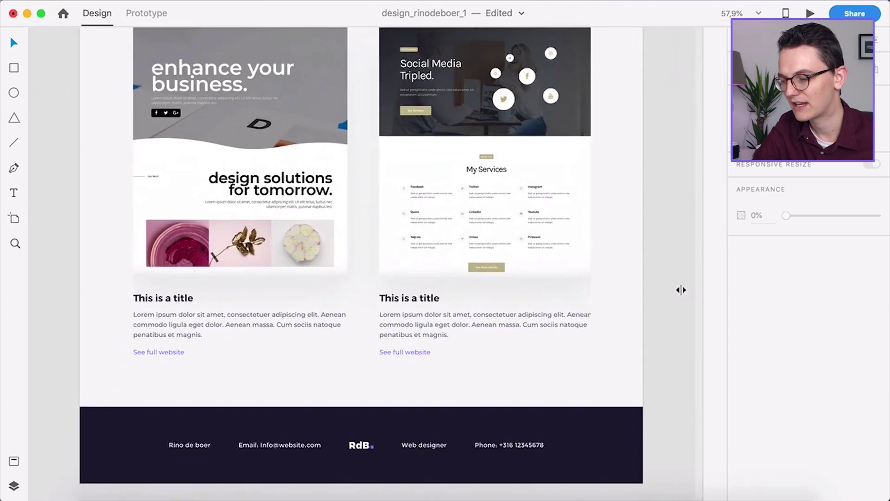
scroll(681, 288, up, 6)
scroll(680, 288, up, 3)
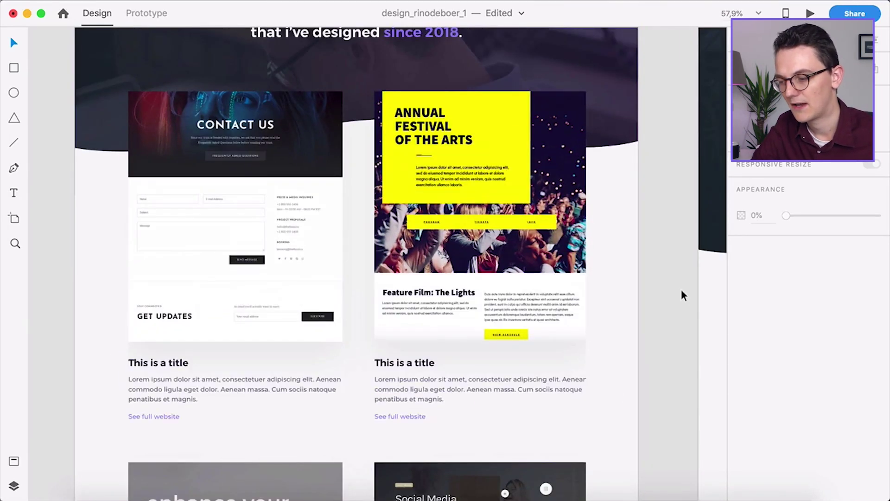
scroll(680, 289, up, 1)
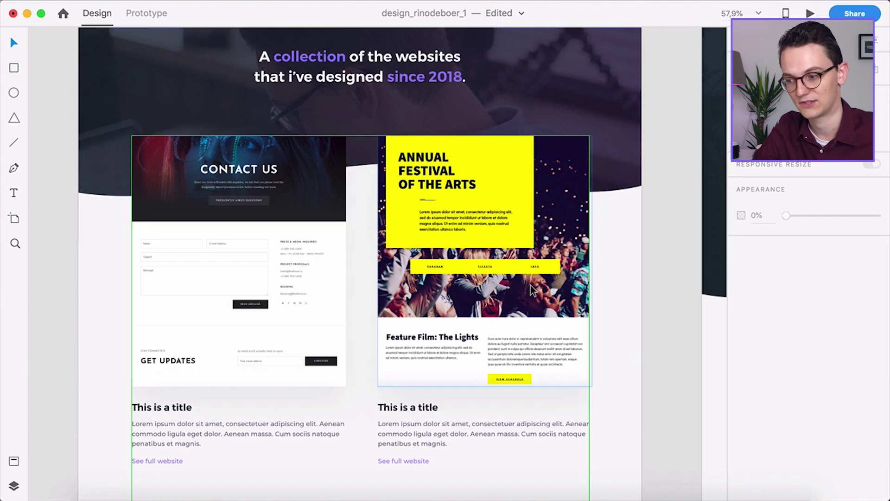
scroll(638, 281, down, 2)
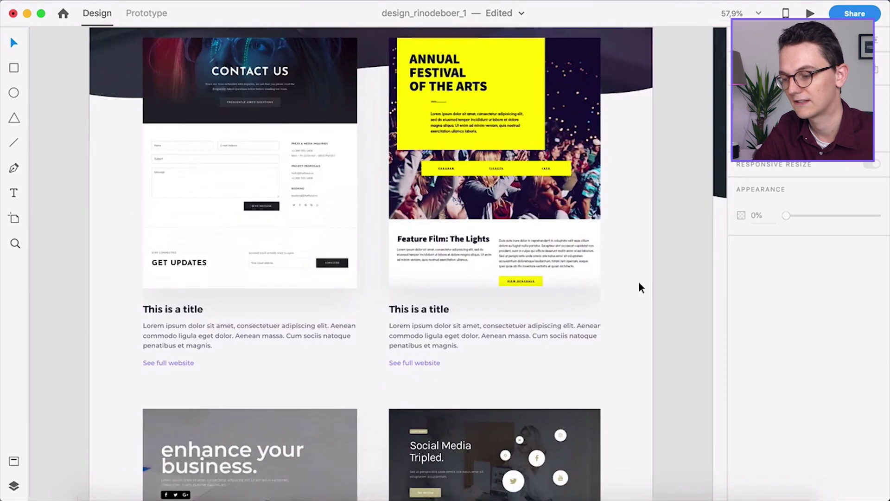
scroll(405, 299, up, 5)
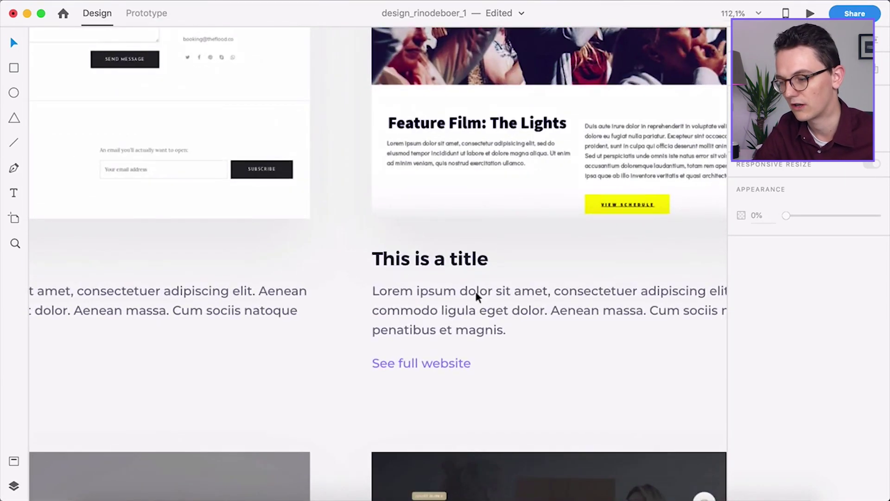
scroll(379, 309, down, 5)
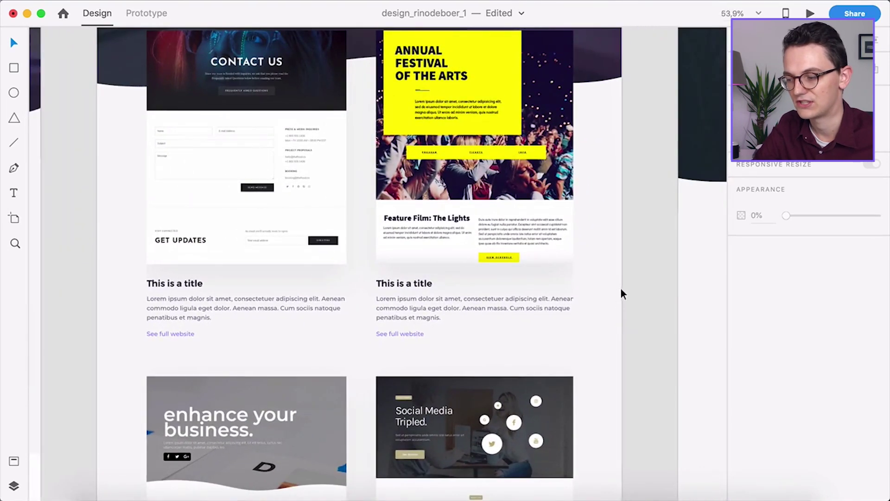
scroll(622, 292, up, 4)
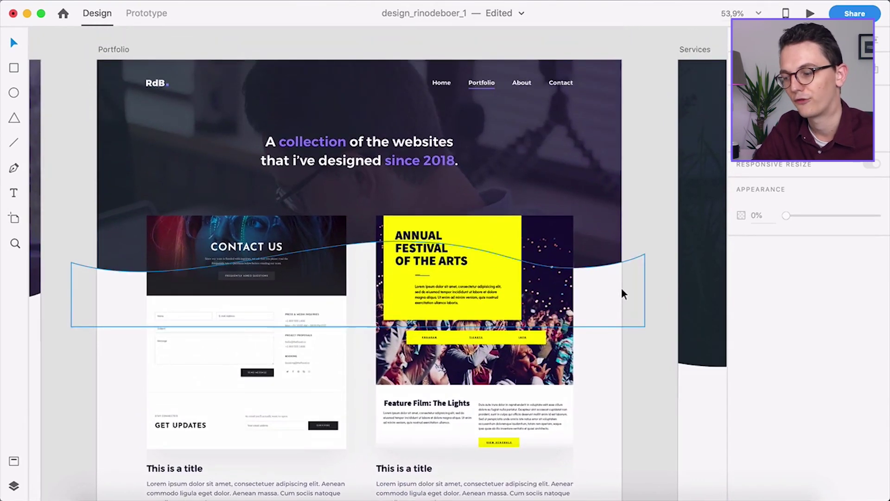
scroll(622, 289, down, 2)
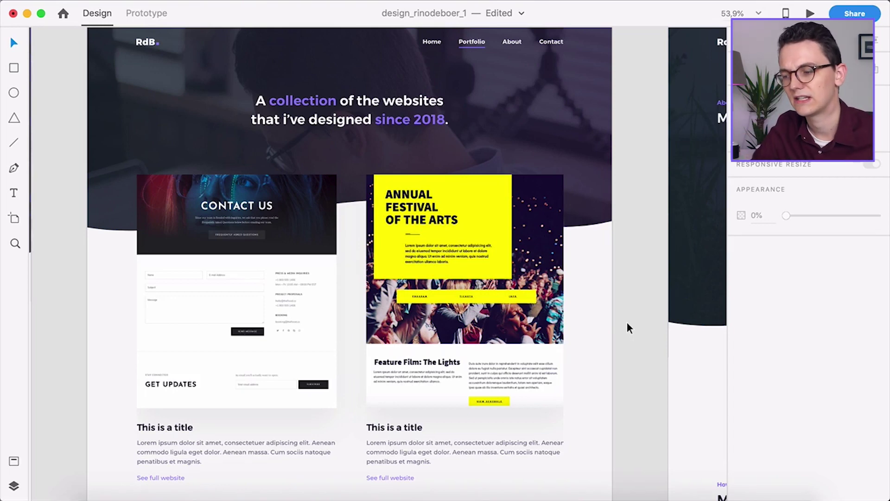
scroll(627, 324, up, 2)
scroll(628, 324, down, 3)
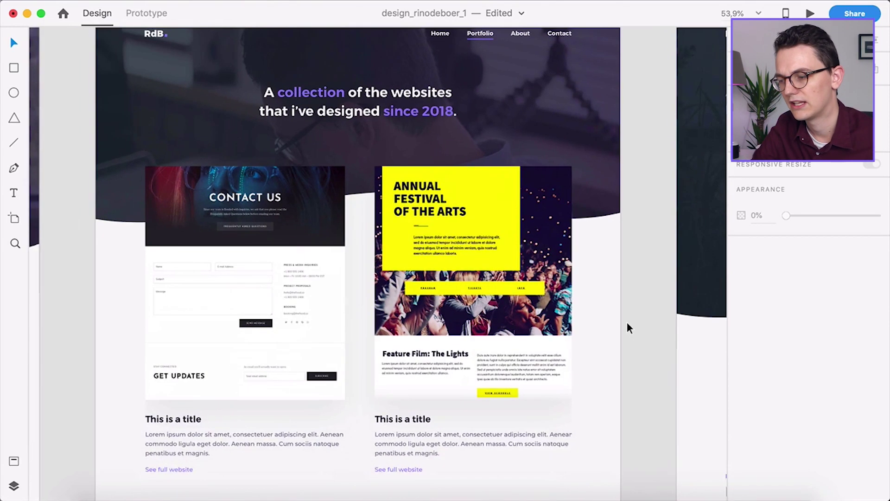
scroll(626, 322, down, 10)
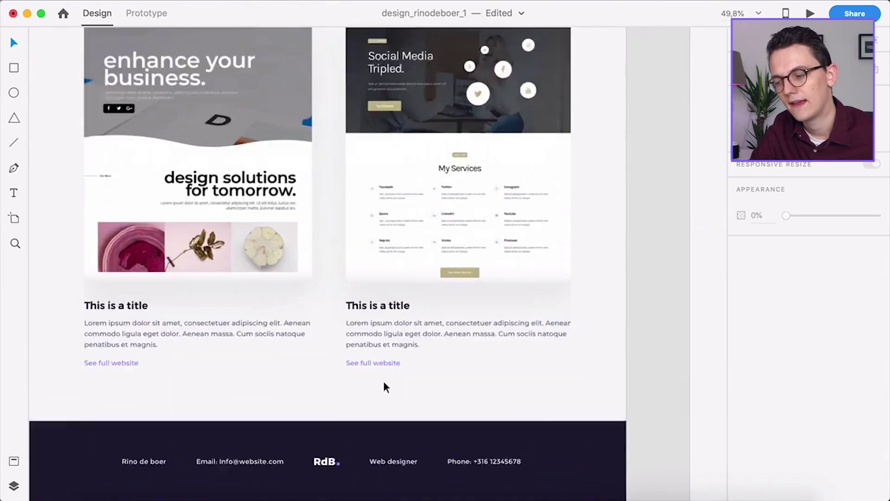
scroll(383, 380, up, 5)
scroll(372, 343, down, 5)
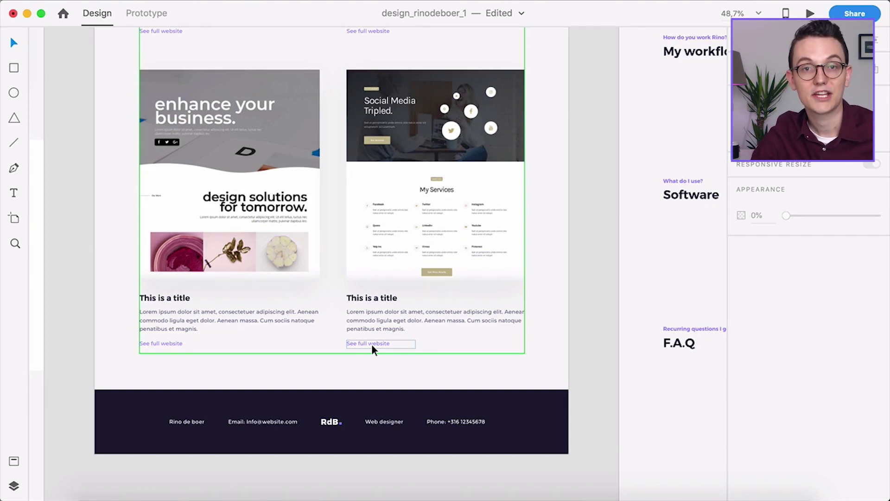
scroll(371, 343, up, 10)
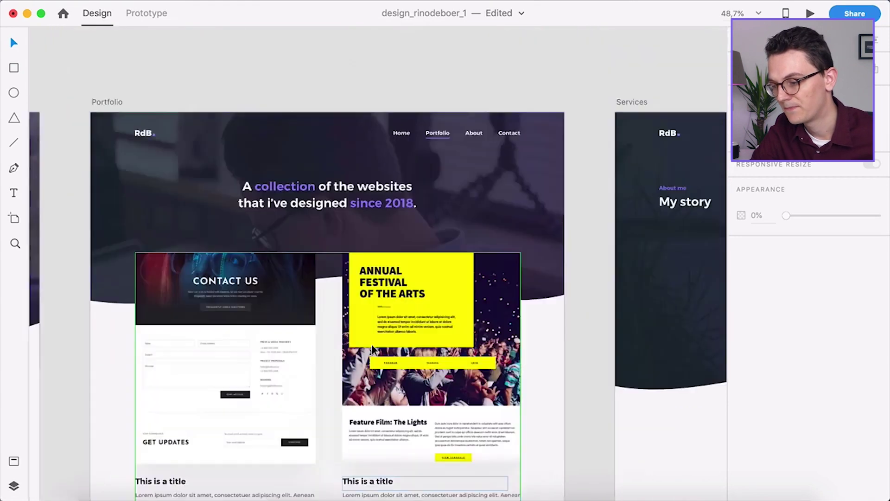
- Pan to the Services artboard and scroll from 'My story' past the photo to My workflow and Software logos
scroll(371, 343, right, 10)
scroll(372, 344, down, 2)
scroll(372, 344, left, 3)
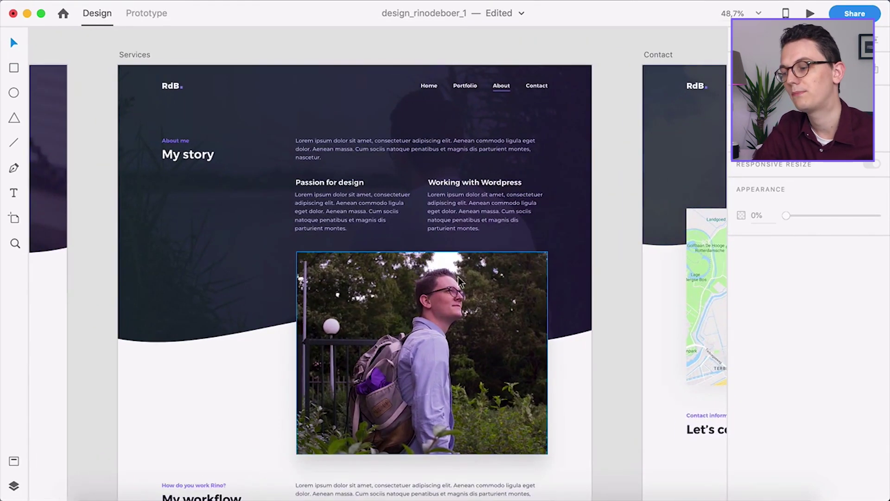
scroll(331, 144, up, 3)
scroll(331, 144, down, 2)
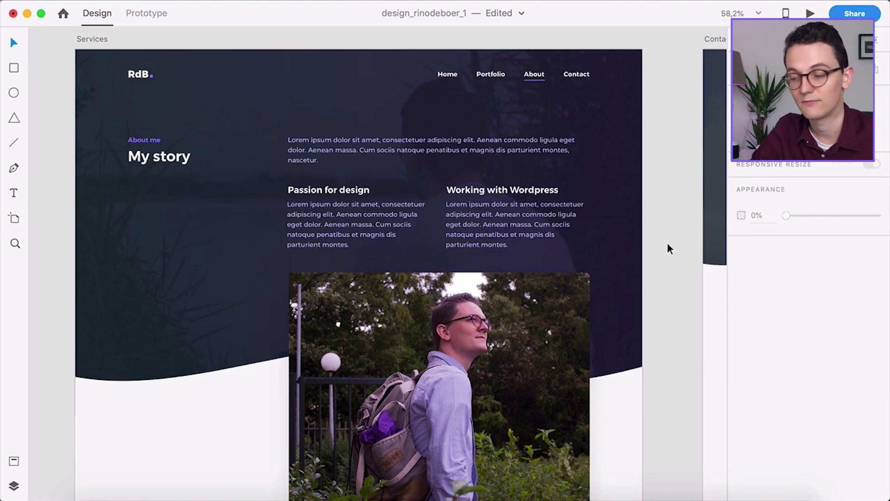
scroll(667, 244, down, 5)
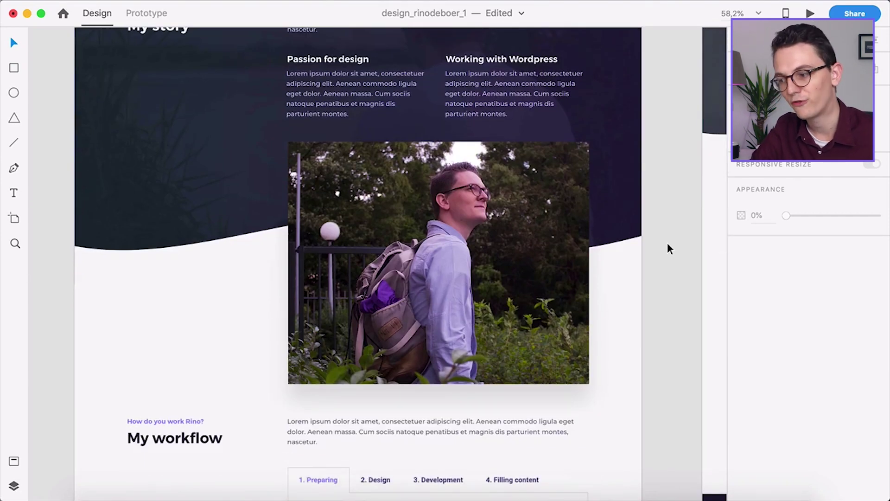
scroll(667, 241, up, 5)
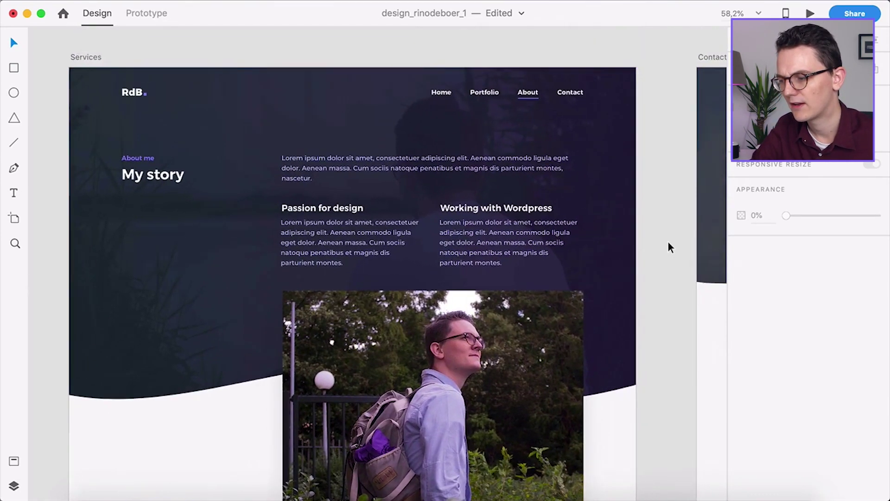
scroll(667, 240, down, 3)
scroll(667, 241, up, 2)
scroll(667, 241, down, 1)
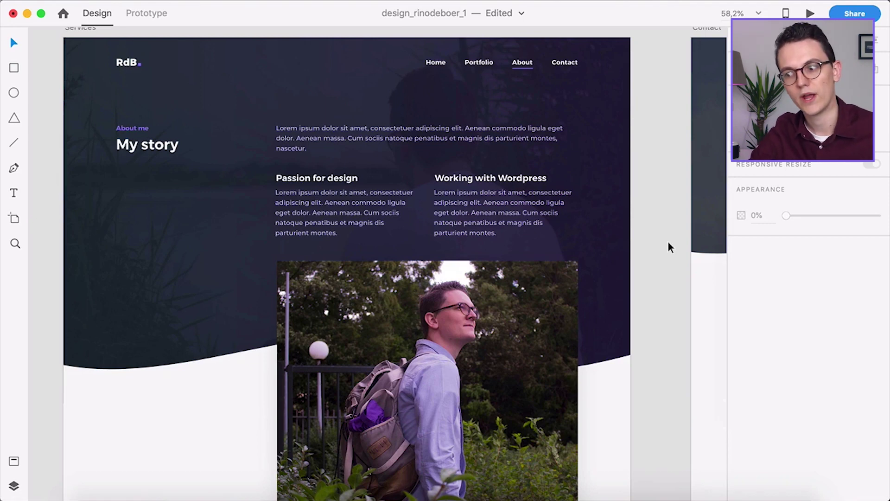
scroll(669, 246, down, 2)
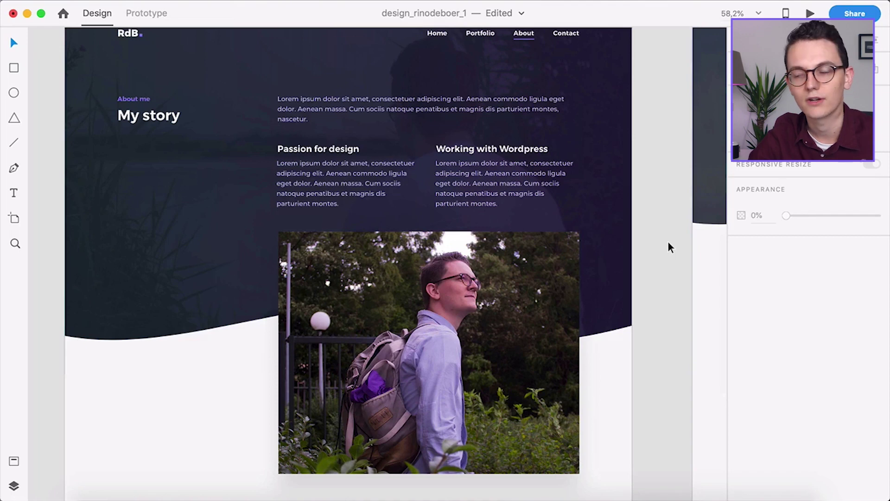
scroll(669, 246, down, 5)
scroll(669, 246, down, 6)
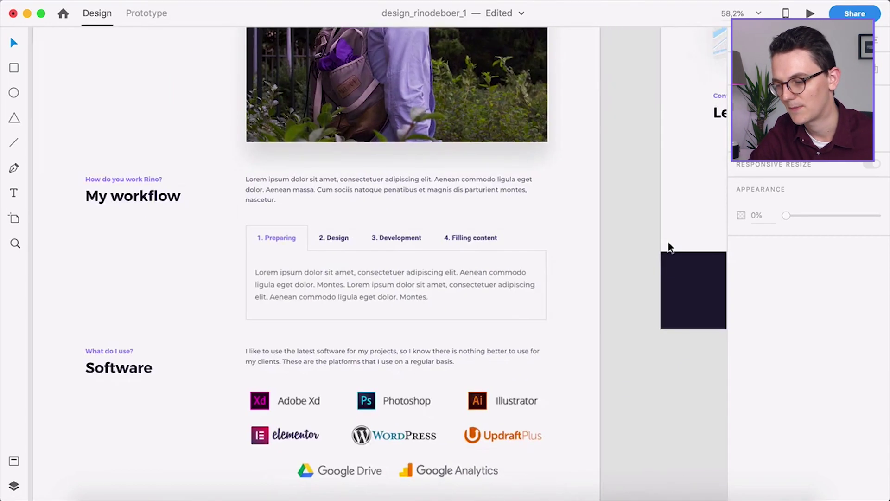
click(290, 255)
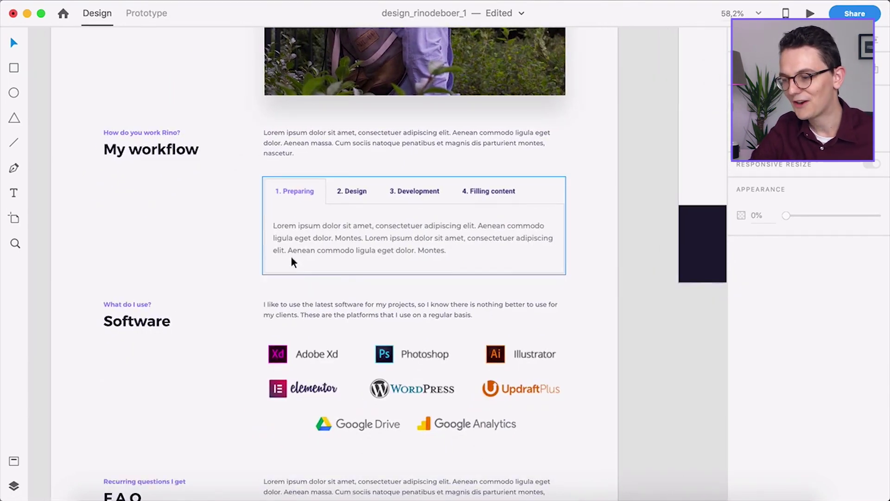
scroll(290, 255, up, 3)
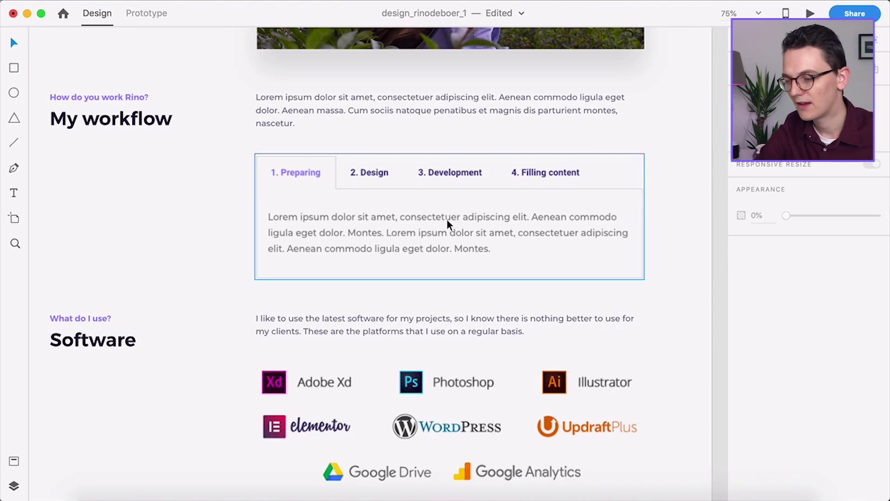
scroll(447, 220, down, 5)
scroll(446, 219, down, 15)
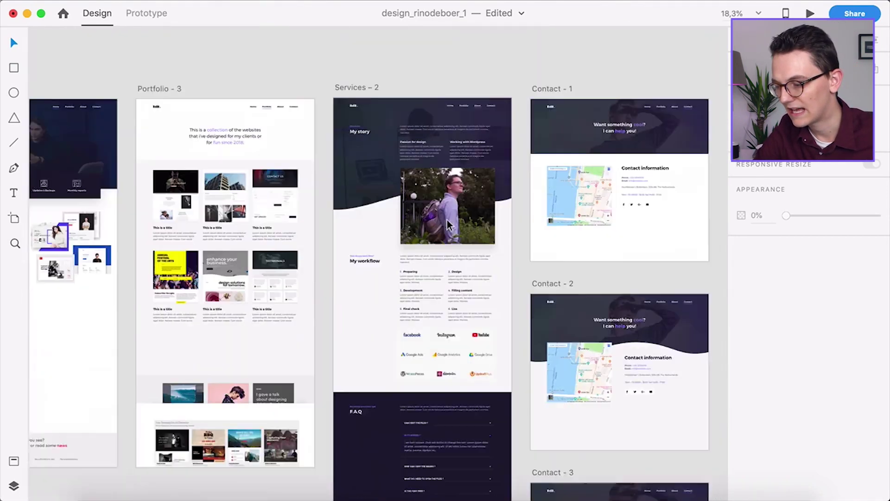
scroll(437, 224, up, 5)
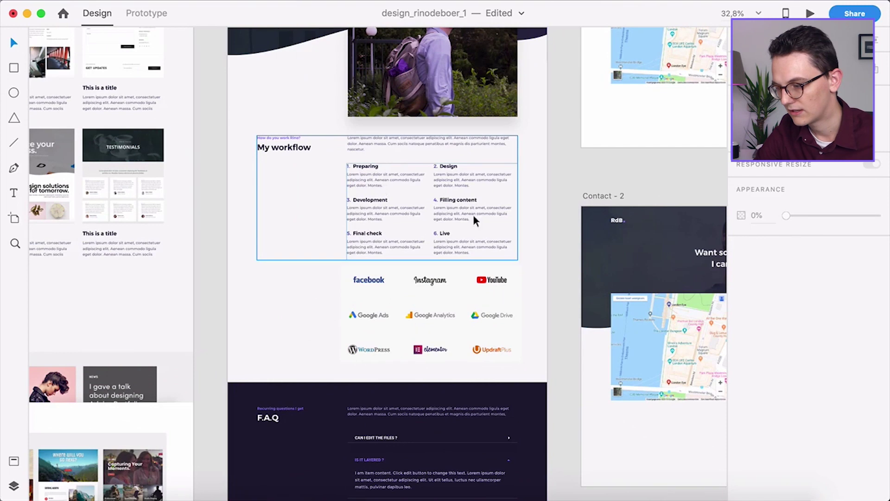
scroll(372, 198, up, 8)
scroll(371, 198, right, 3)
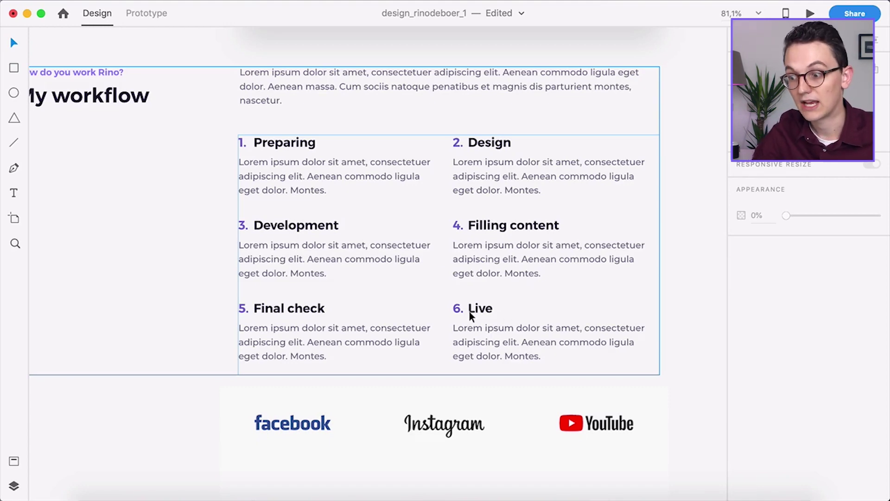
scroll(469, 311, down, 2)
scroll(468, 312, up, 2)
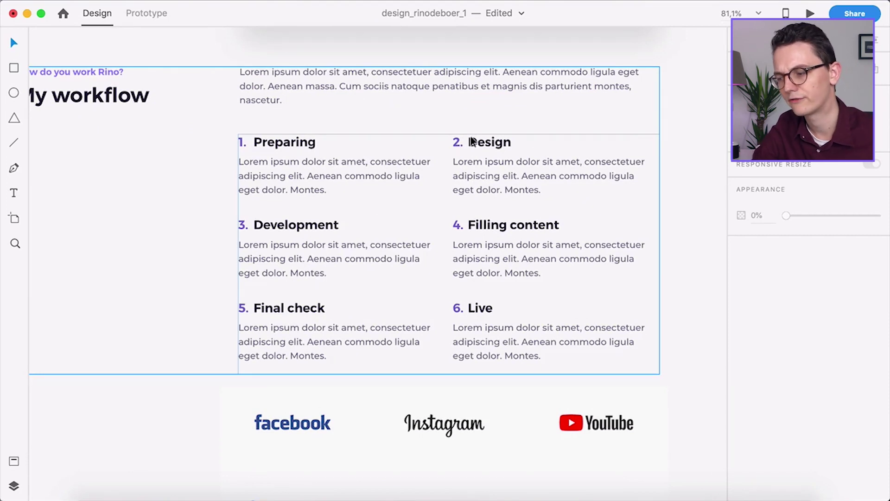
scroll(442, 166, down, 5)
scroll(443, 167, up, 10)
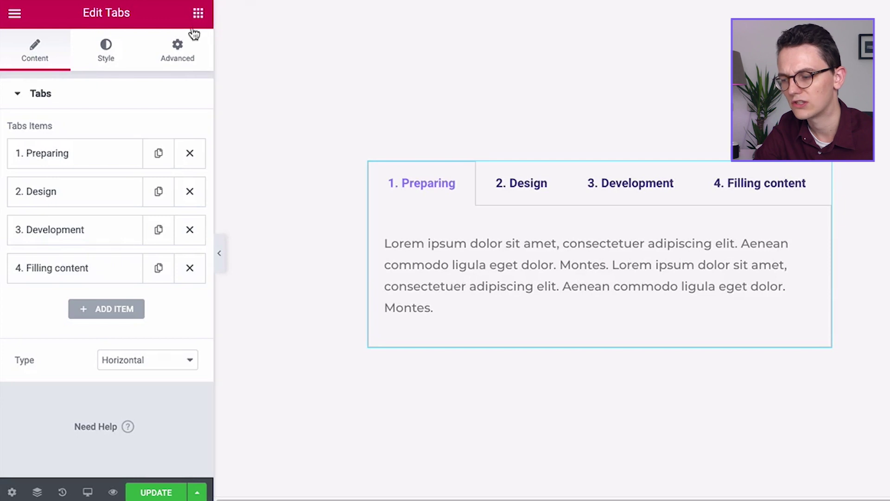
- Drag a new Tabs widget onto the page below the existing tabs
click(198, 14)
scroll(147, 203, down, 8)
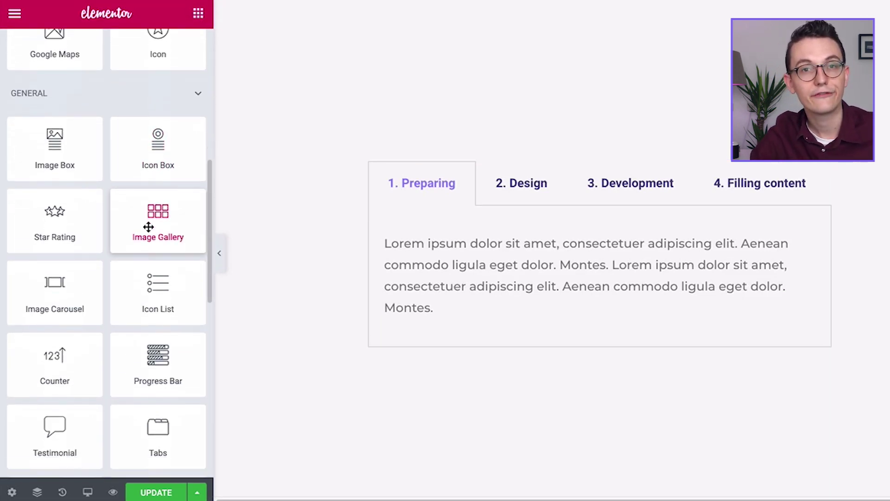
scroll(147, 225, down, 7)
scroll(161, 403, up, 1)
drag(155, 174, 481, 340)
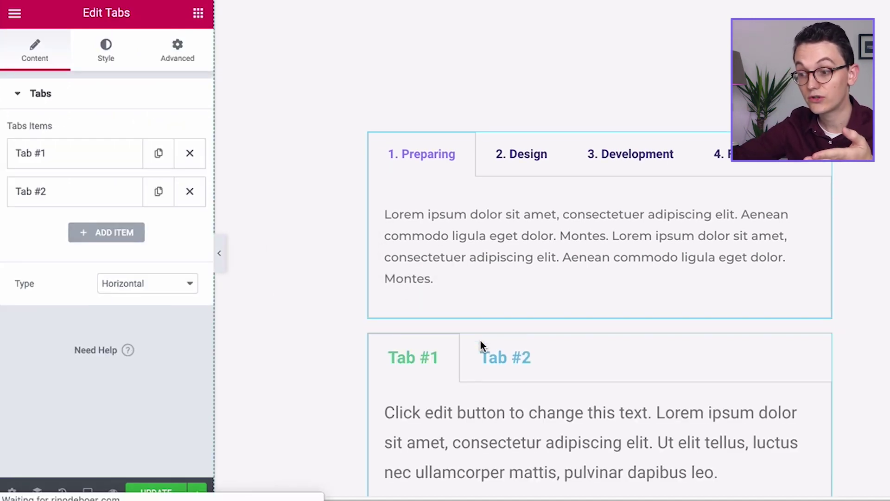
click(445, 222)
- Check the first Tabs widget's active tab title colour hex value in its Style settings
click(104, 56)
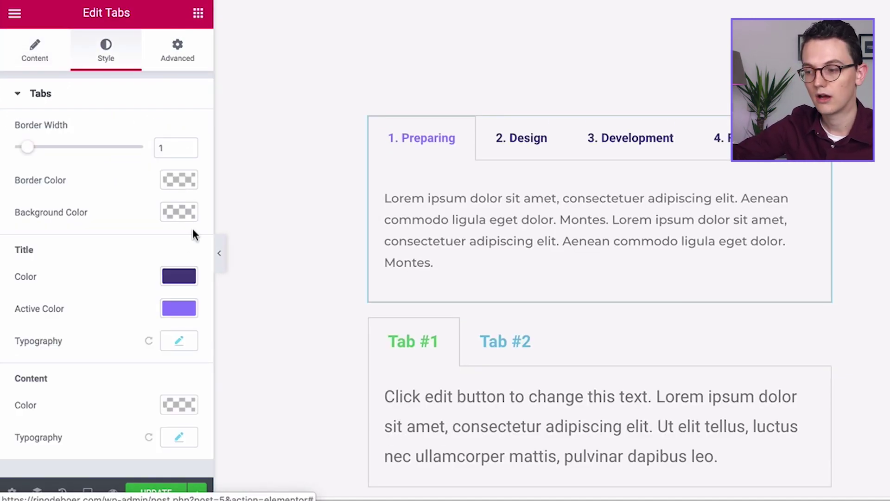
click(179, 308)
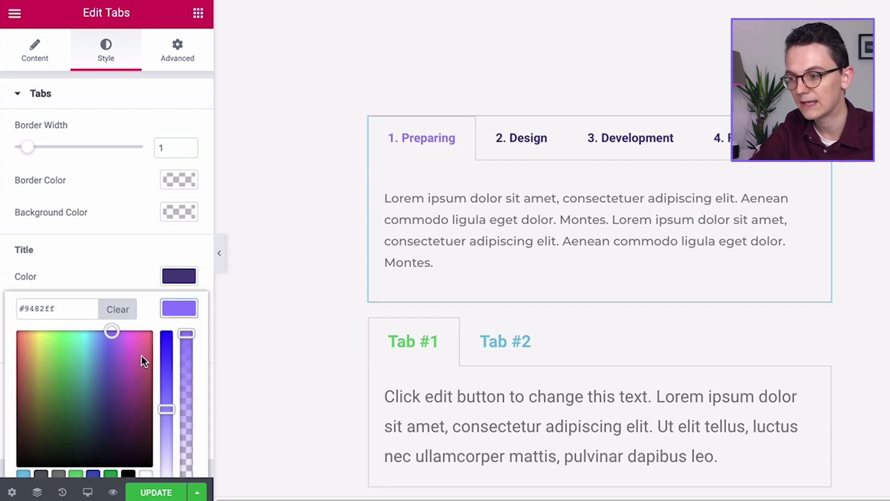
double_click(60, 301)
click(171, 302)
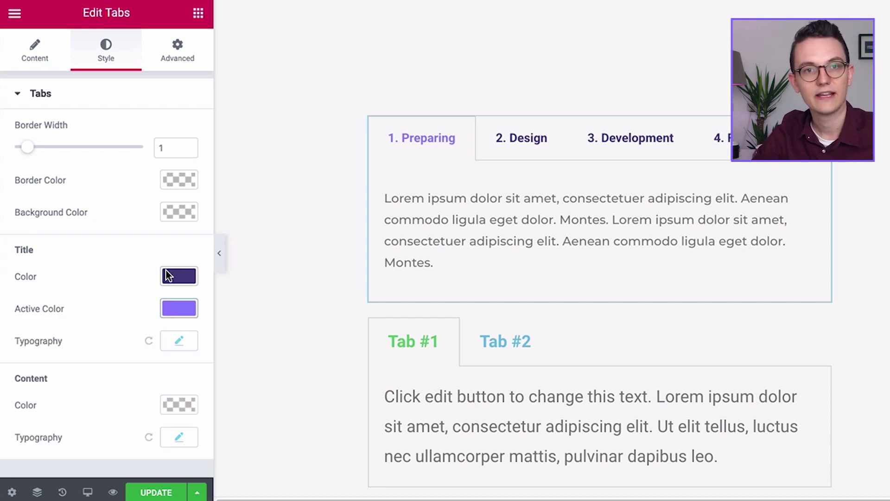
- Capture a screenshot region of the styled Preparing/Design/Development/Filling tabs with Cmd+Shift+4
click(718, 472)
key(super+shift+4)
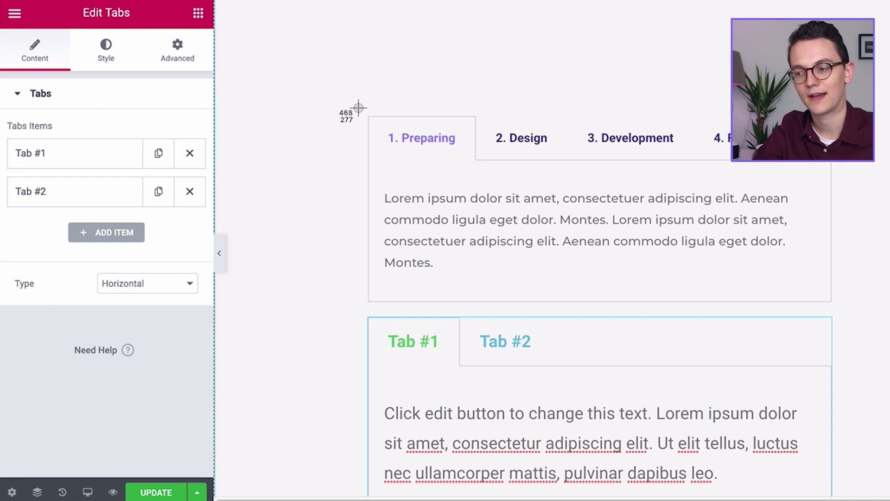
drag(358, 108, 842, 306)
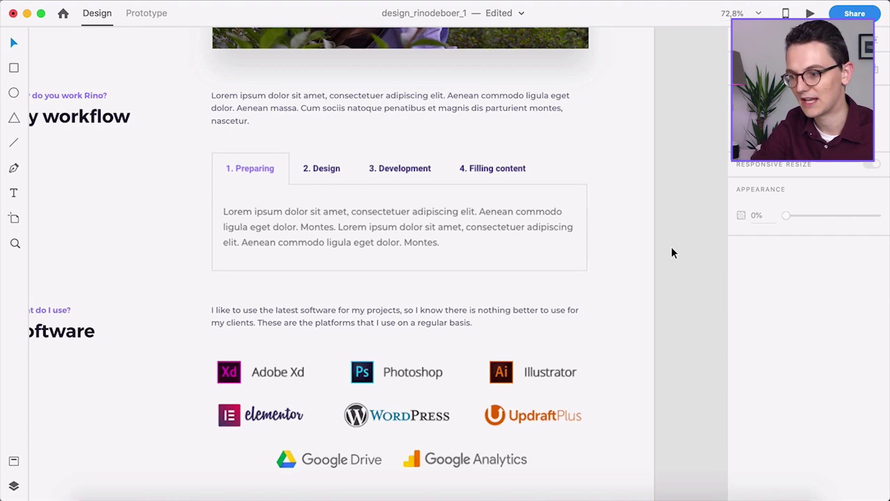
scroll(672, 247, down, 5)
scroll(672, 248, left, 1)
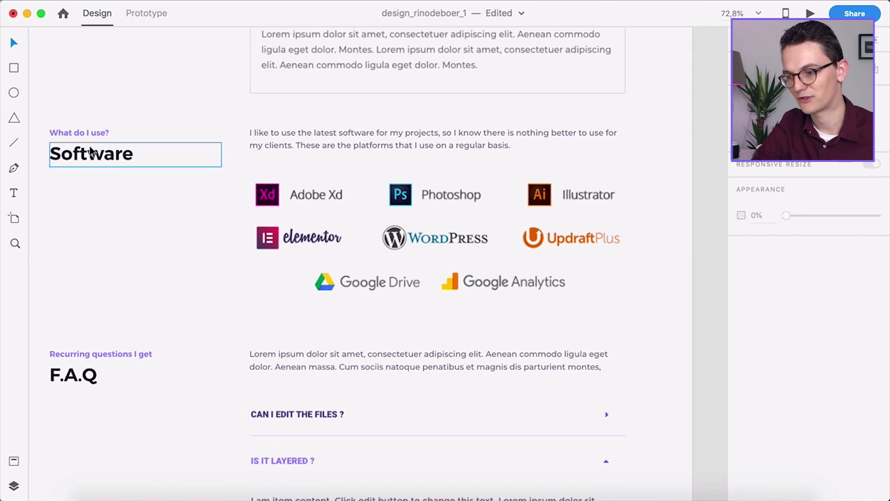
scroll(106, 162, up, 5)
scroll(107, 161, left, 1)
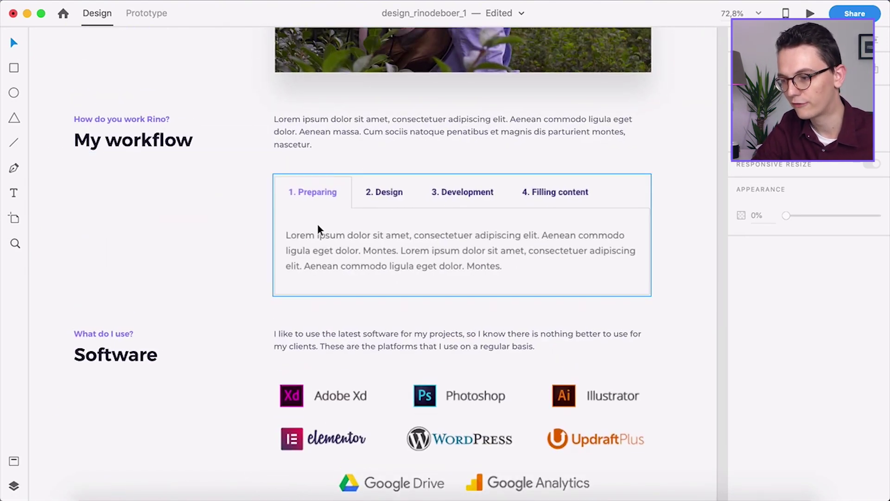
scroll(593, 188, down, 3)
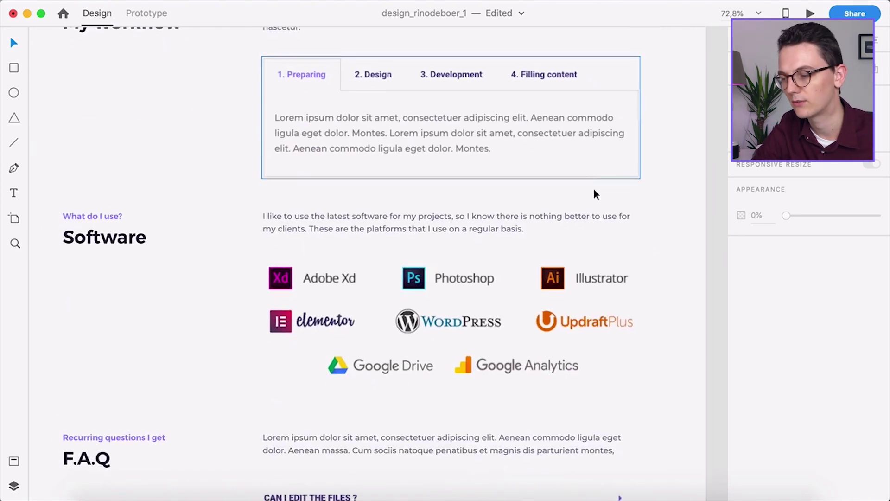
scroll(649, 324, down, 3)
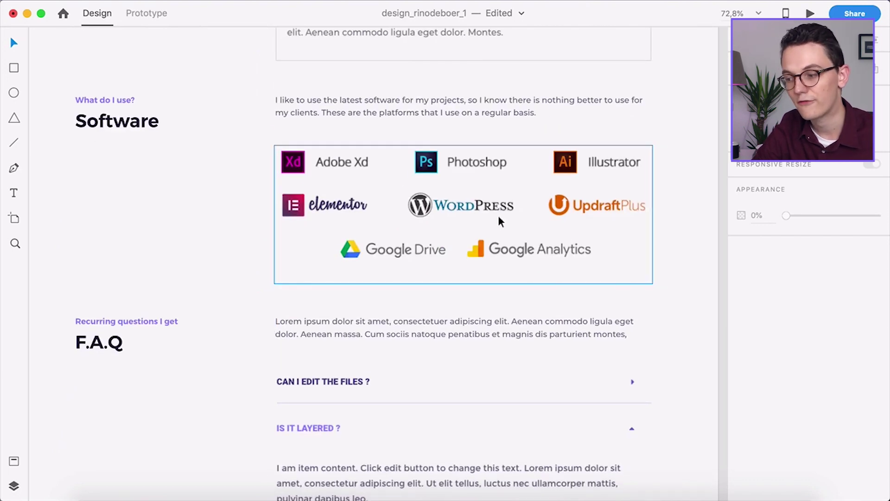
scroll(663, 241, right, 1)
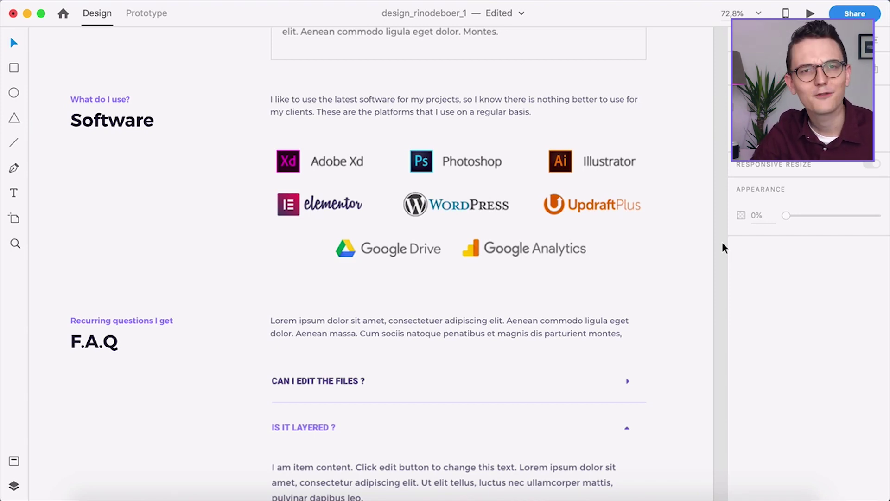
scroll(721, 241, down, 2)
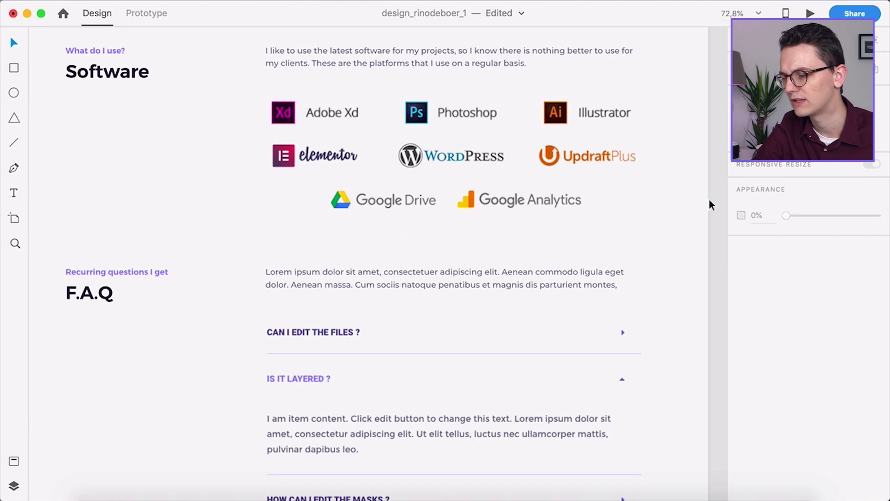
scroll(717, 238, down, 8)
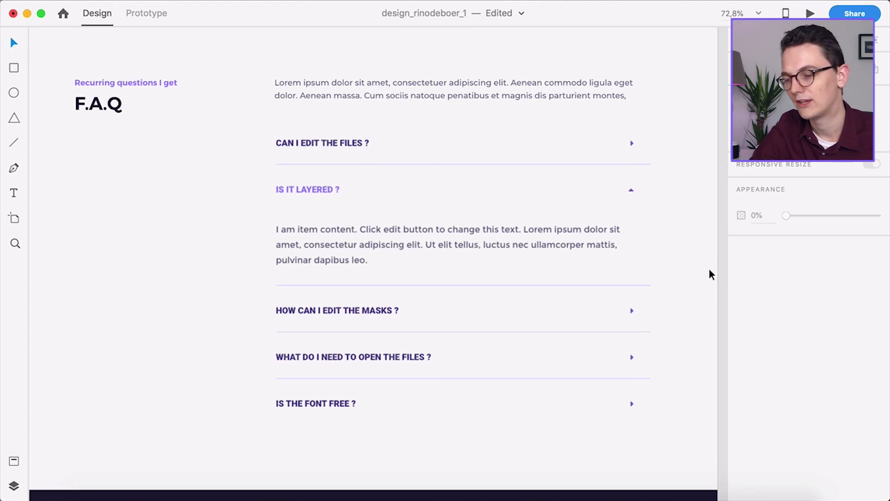
scroll(711, 274, down, 1)
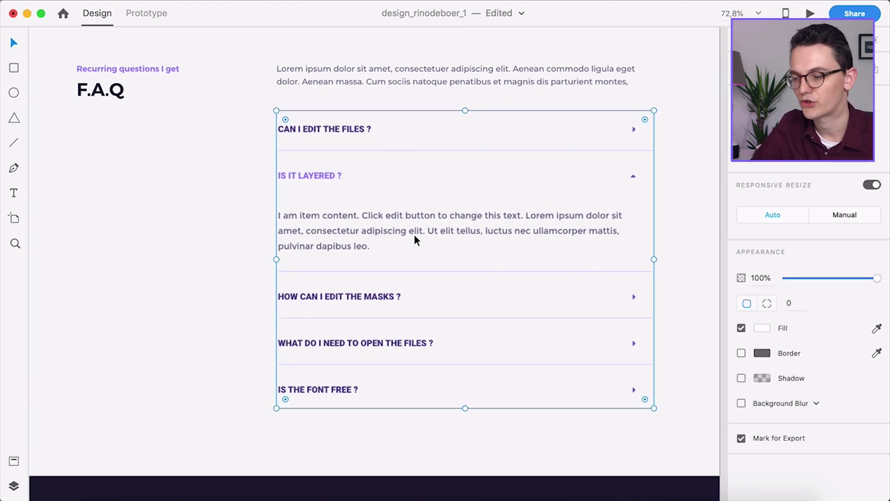
click(690, 258)
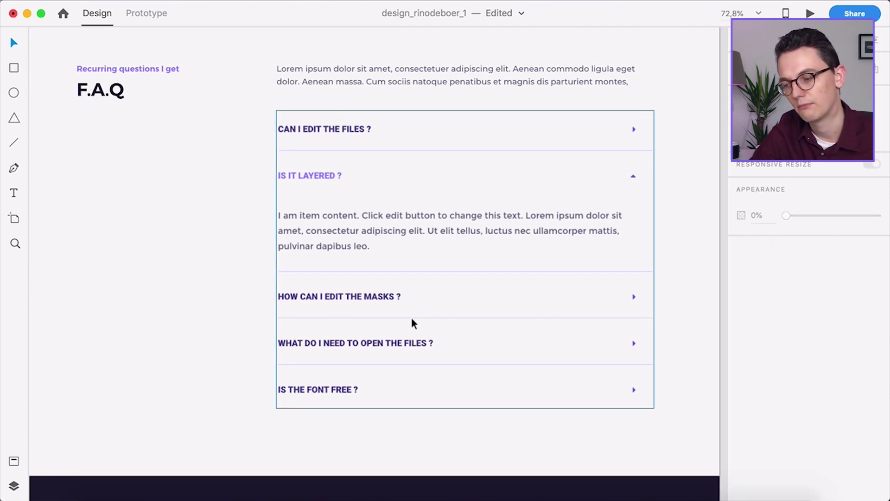
scroll(411, 322, down, 3)
scroll(366, 280, down, 5)
scroll(366, 281, left, 10)
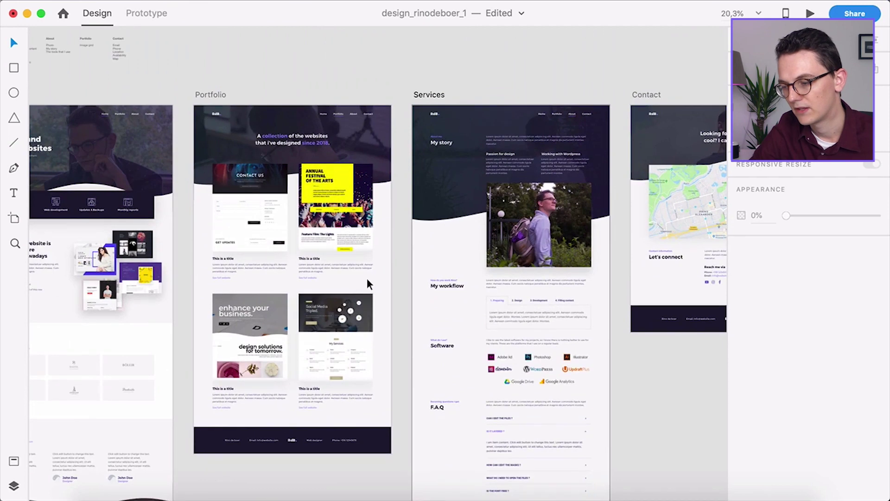
scroll(239, 192, up, 10)
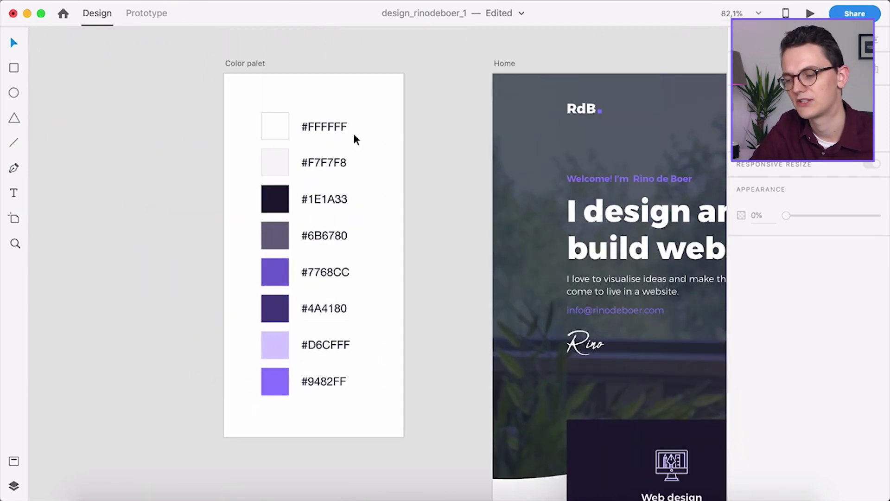
scroll(339, 314, down, 5)
scroll(340, 314, right, 10)
scroll(339, 314, down, 3)
scroll(339, 315, right, 5)
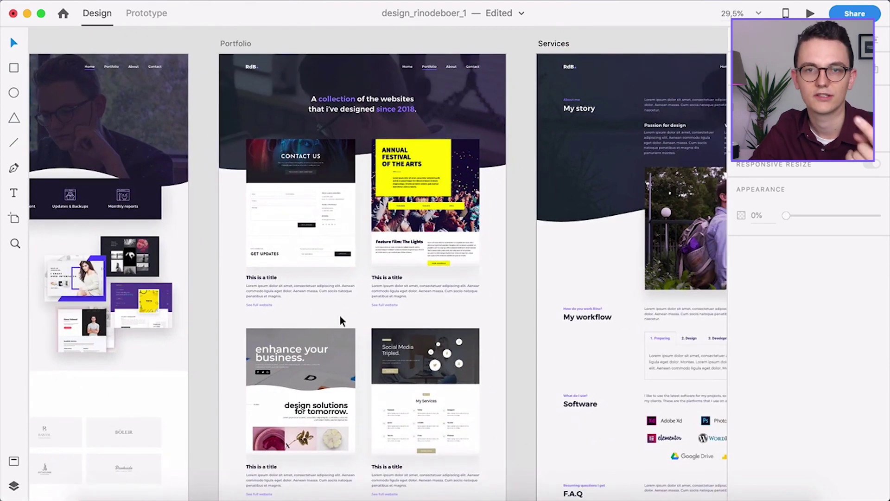
scroll(339, 314, down, 5)
scroll(340, 315, right, 10)
scroll(368, 379, down, 5)
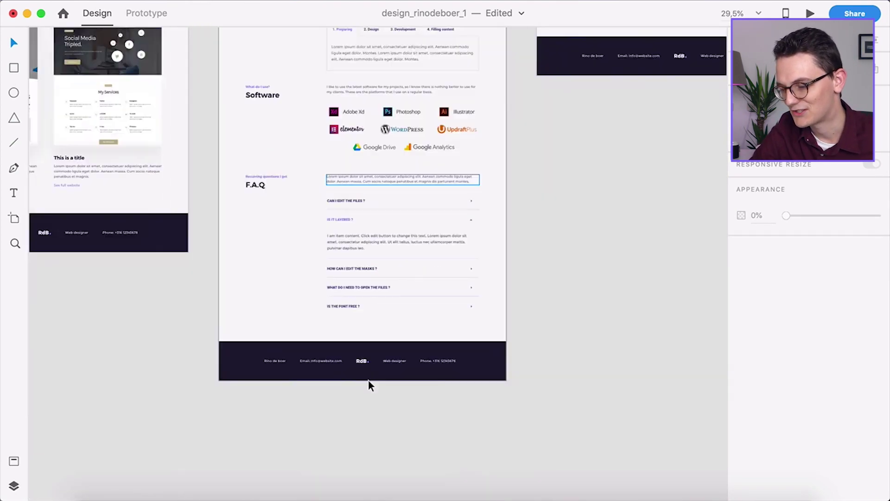
scroll(382, 339, up, 1)
scroll(383, 343, up, 3)
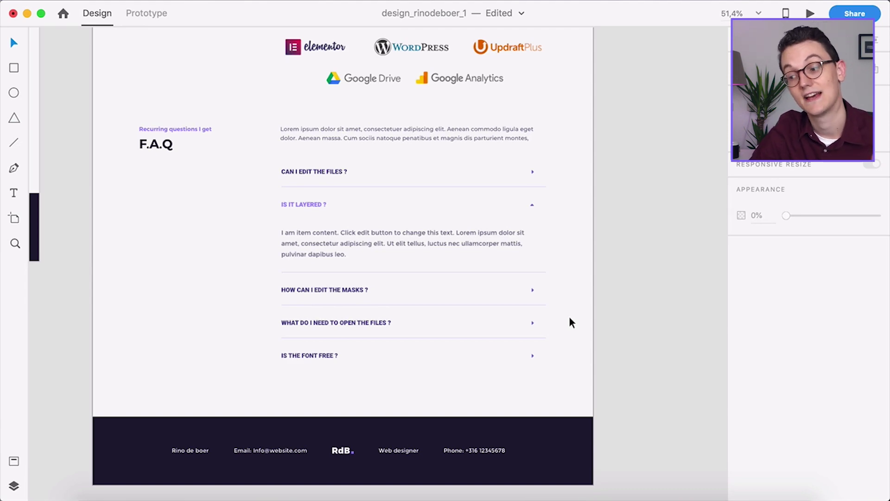
scroll(570, 318, down, 2)
scroll(570, 318, up, 15)
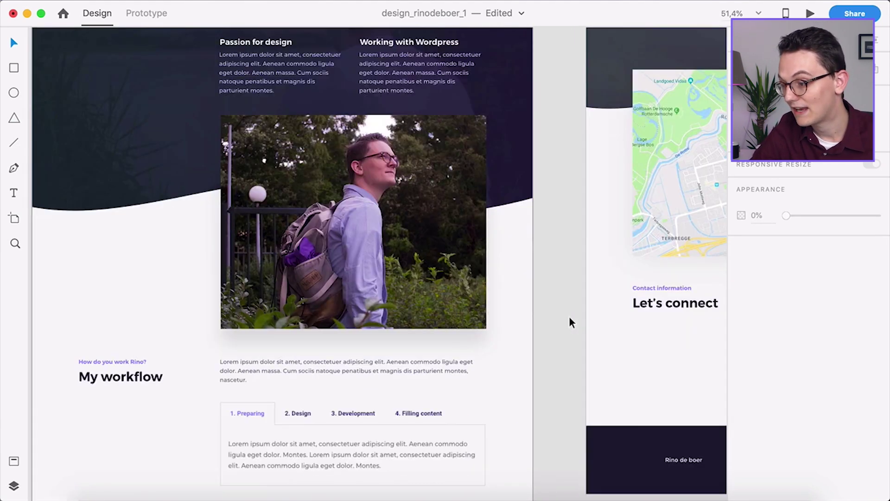
scroll(569, 318, right, 10)
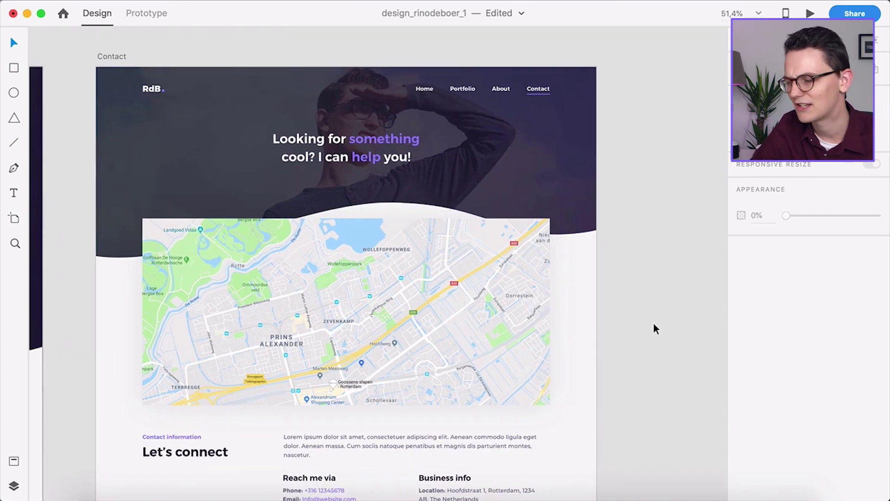
scroll(654, 325, down, 5)
scroll(654, 324, up, 3)
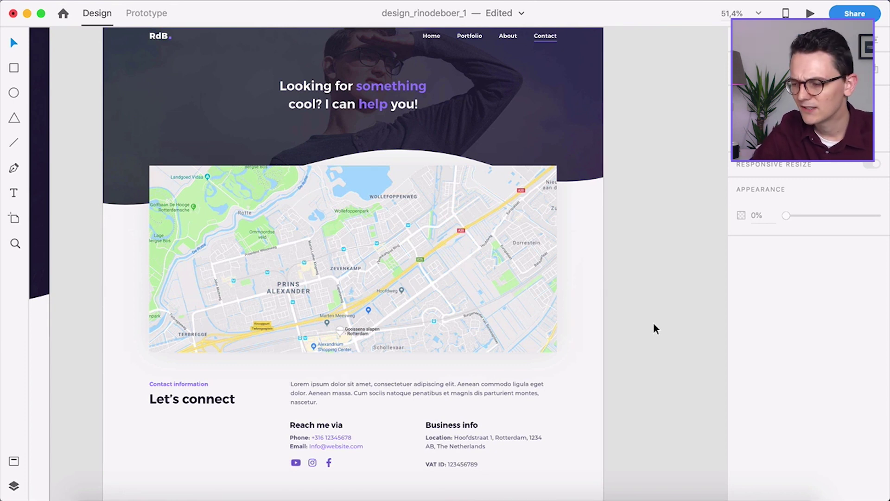
click(497, 297)
click(620, 298)
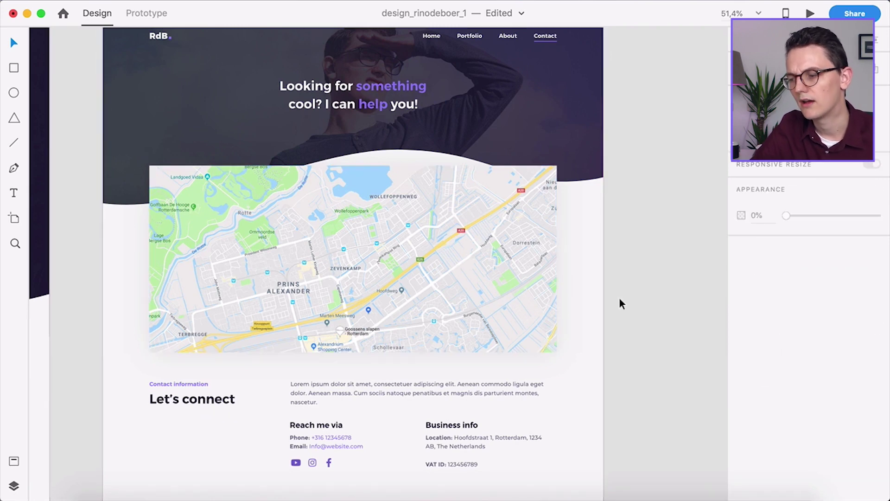
scroll(619, 299, up, 4)
scroll(403, 91, down, 4)
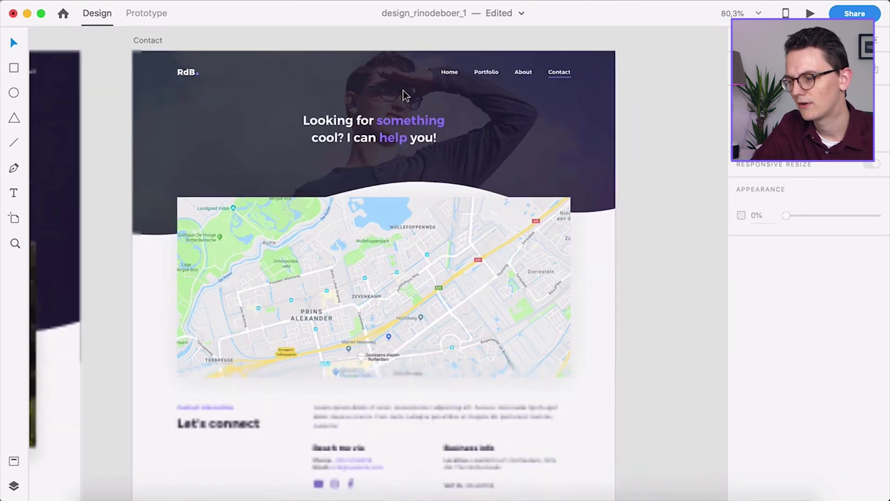
scroll(403, 91, up, 4)
scroll(385, 118, up, 1)
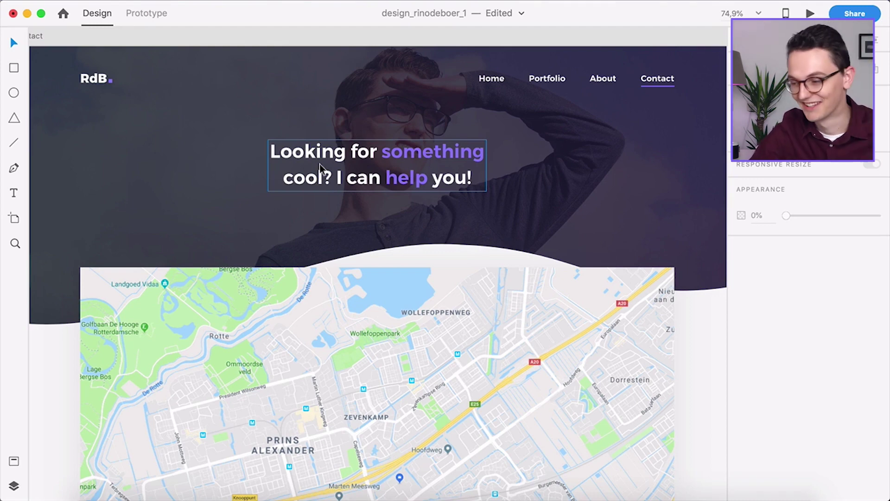
scroll(320, 164, down, 5)
scroll(319, 163, down, 1)
scroll(319, 163, down, 5)
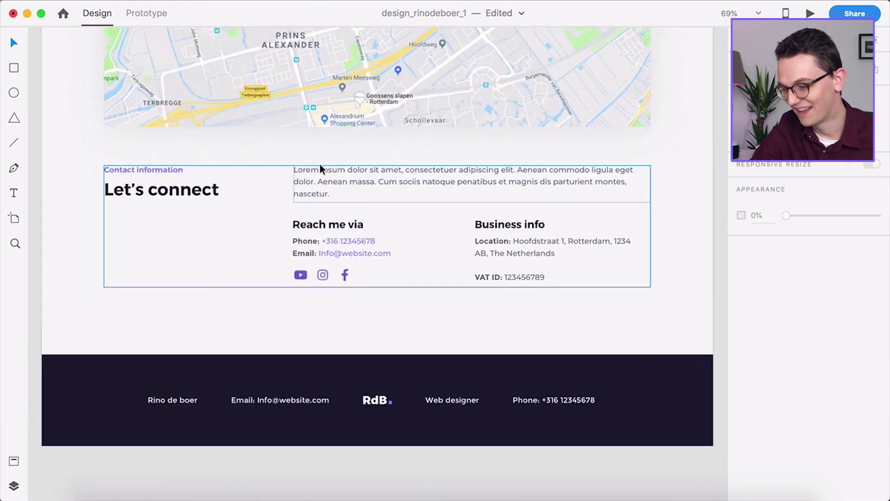
scroll(352, 184, up, 1)
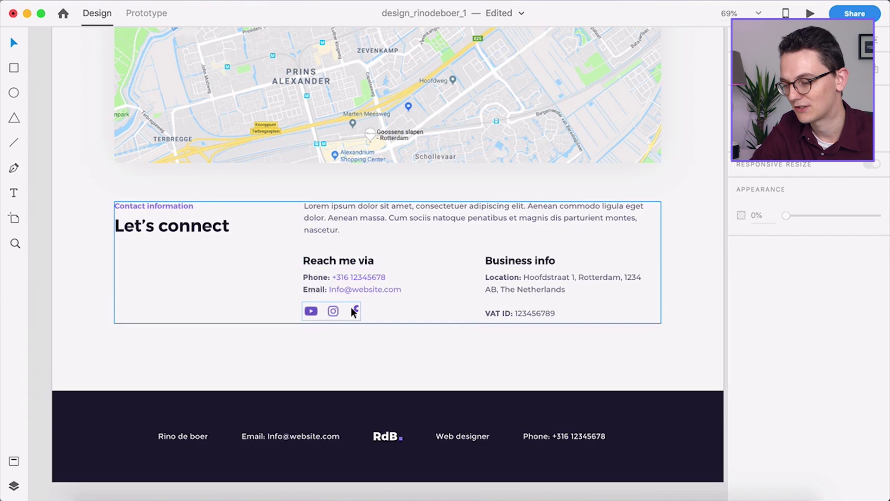
scroll(354, 308, up, 3)
scroll(354, 308, down, 6)
scroll(353, 308, up, 2)
click(450, 407)
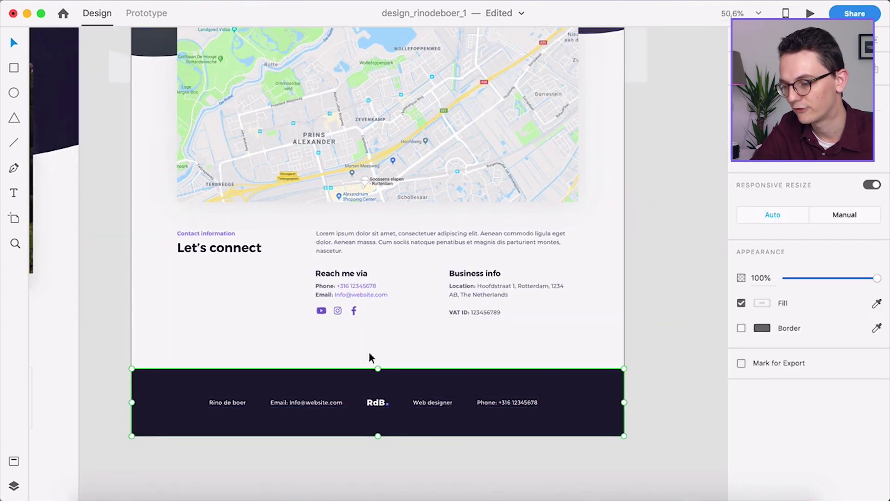
scroll(336, 340, down, 5)
scroll(336, 340, up, 6)
key(Escape)
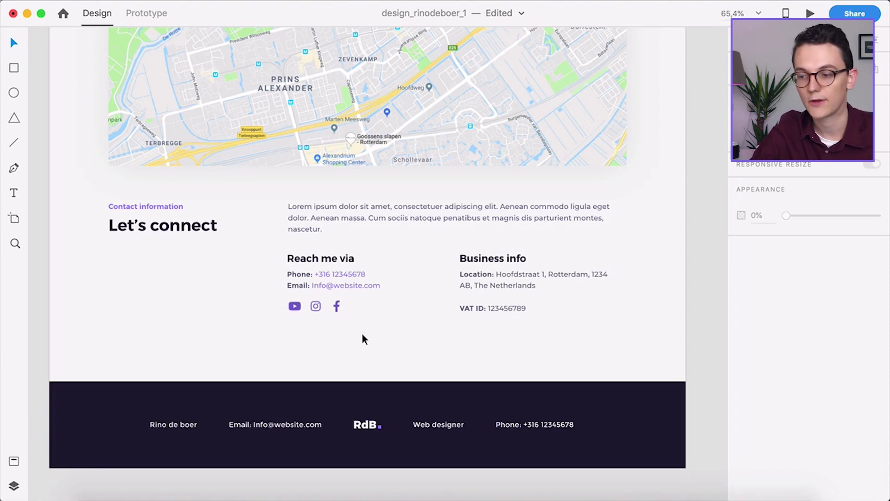
scroll(362, 334, down, 8)
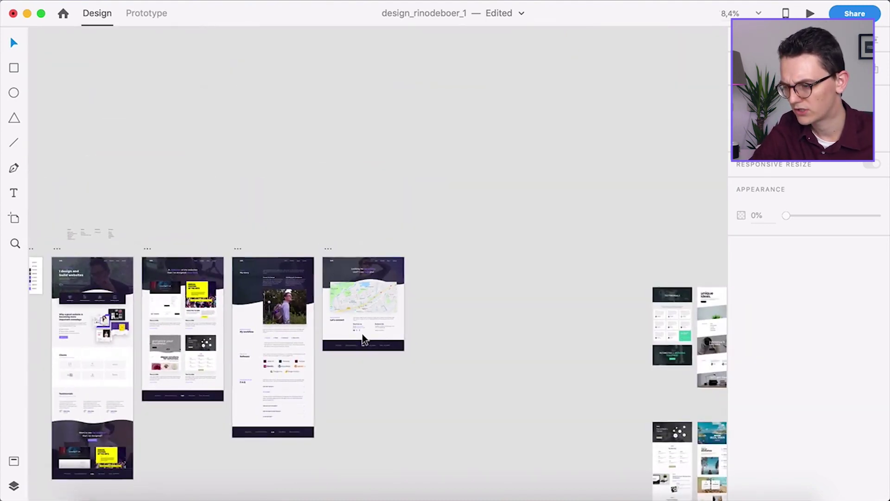
scroll(362, 335, down, 2)
scroll(363, 334, left, 3)
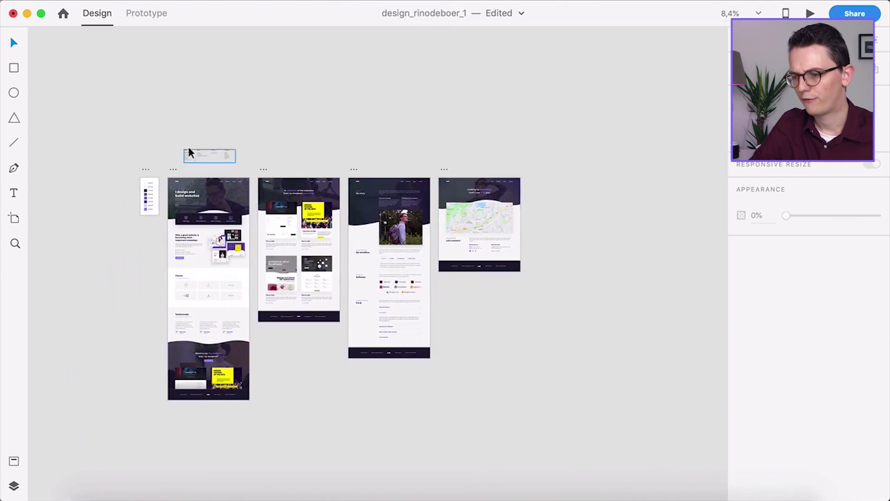
scroll(185, 145, up, 4)
scroll(184, 148, up, 5)
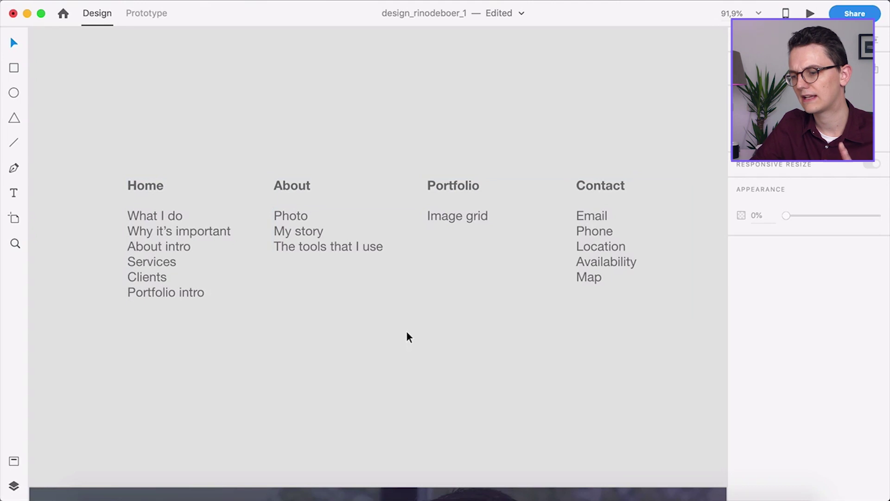
scroll(407, 336, right, 2)
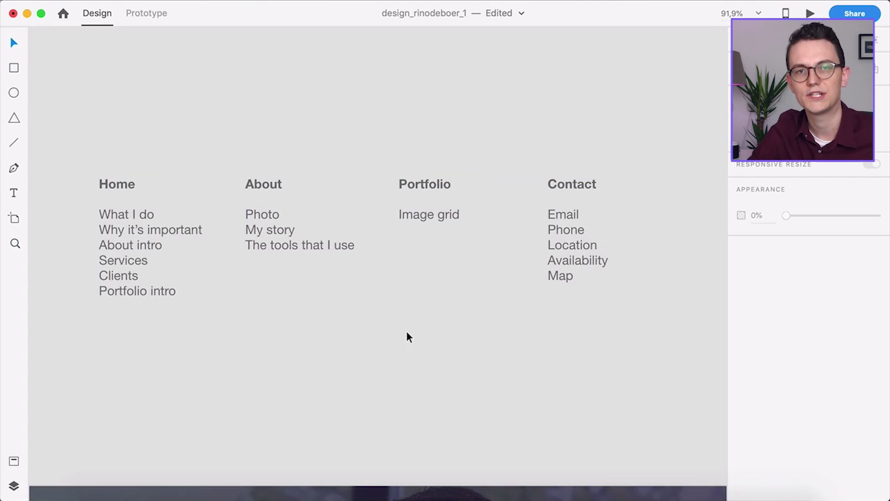
scroll(570, 276, up, 1)
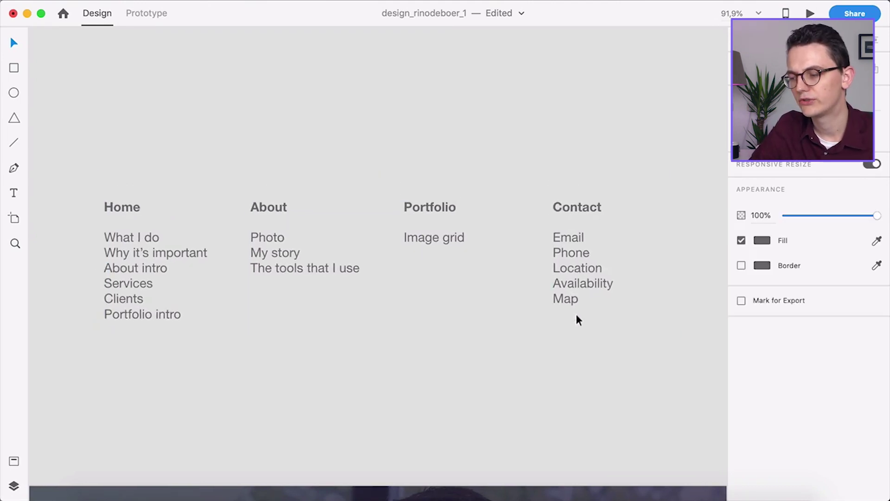
click(574, 294)
click(567, 384)
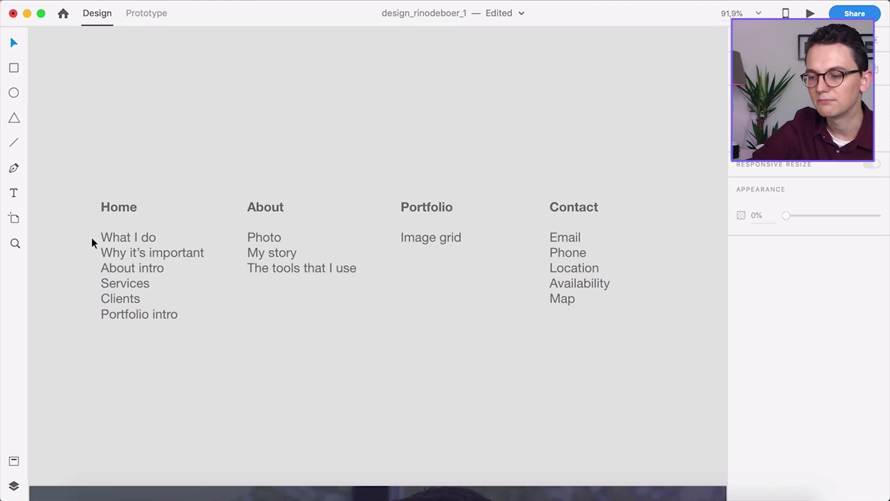
scroll(91, 237, down, 3)
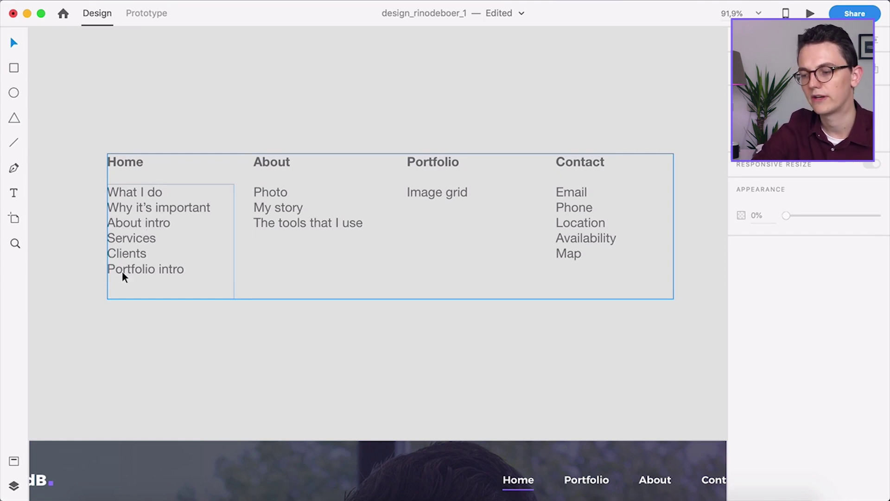
scroll(572, 323, up, 2)
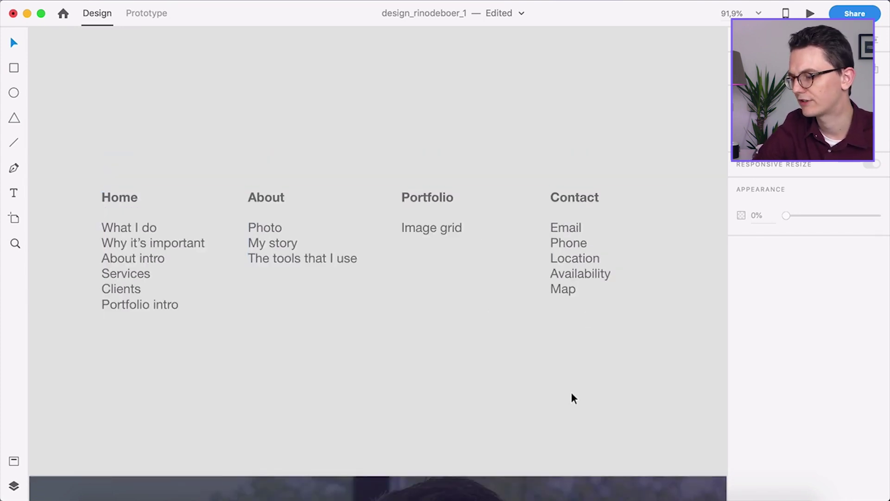
scroll(572, 397, down, 5)
scroll(572, 397, up, 3)
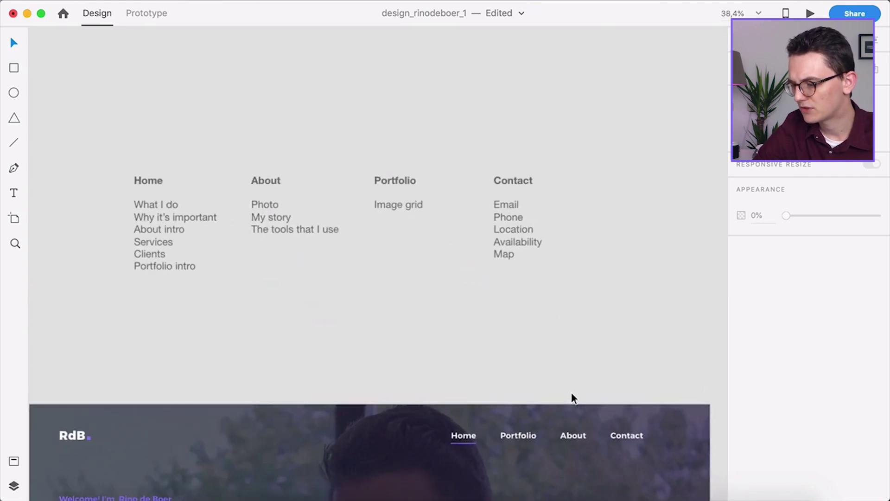
scroll(595, 326, down, 8)
scroll(596, 325, down, 3)
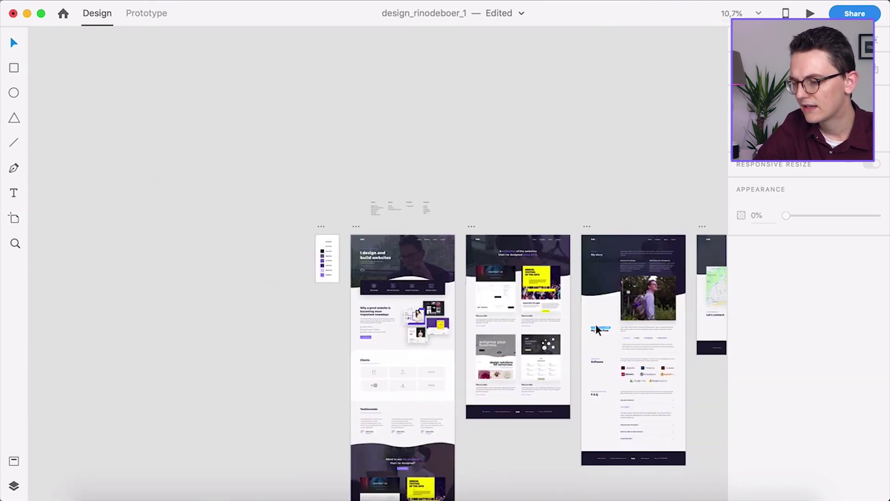
scroll(595, 324, down, 3)
scroll(585, 319, down, 3)
scroll(536, 308, down, 2)
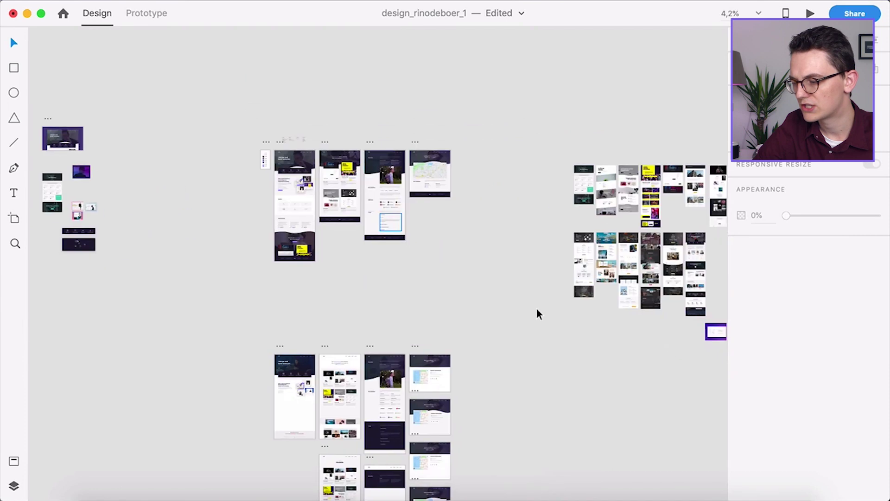
scroll(536, 308, right, 6)
scroll(497, 198, up, 4)
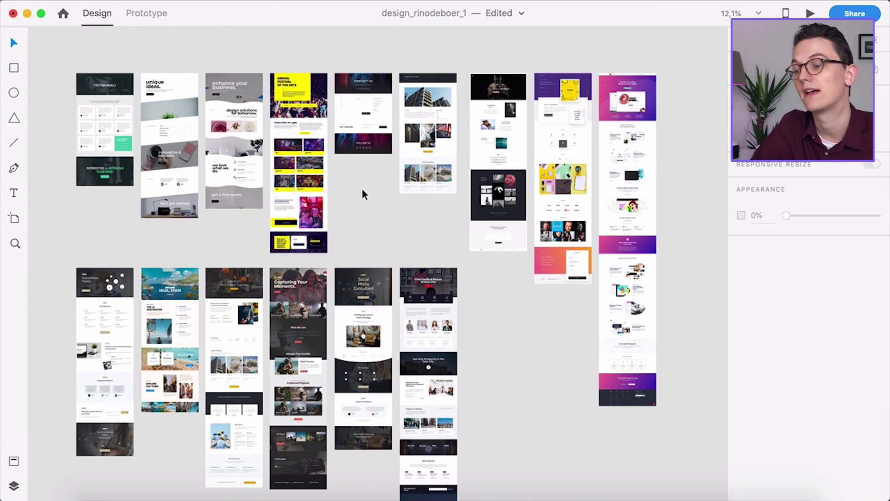
scroll(260, 91, up, 5)
scroll(260, 91, right, 3)
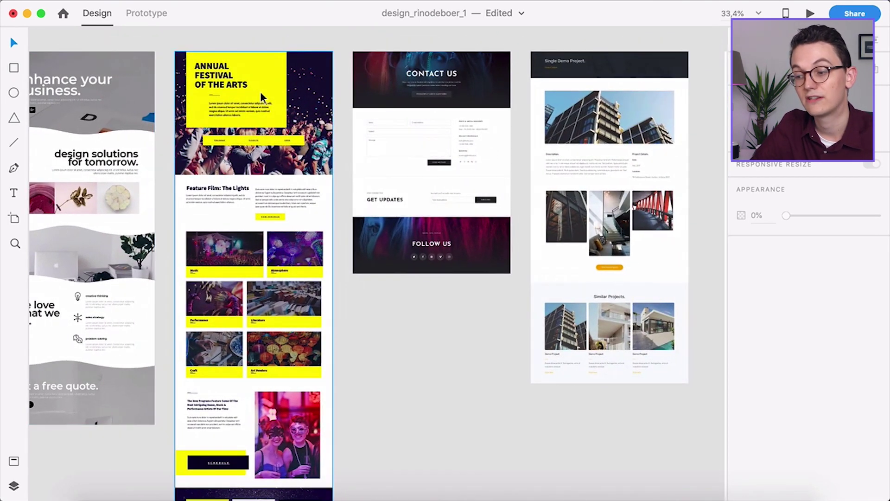
scroll(487, 346, right, 2)
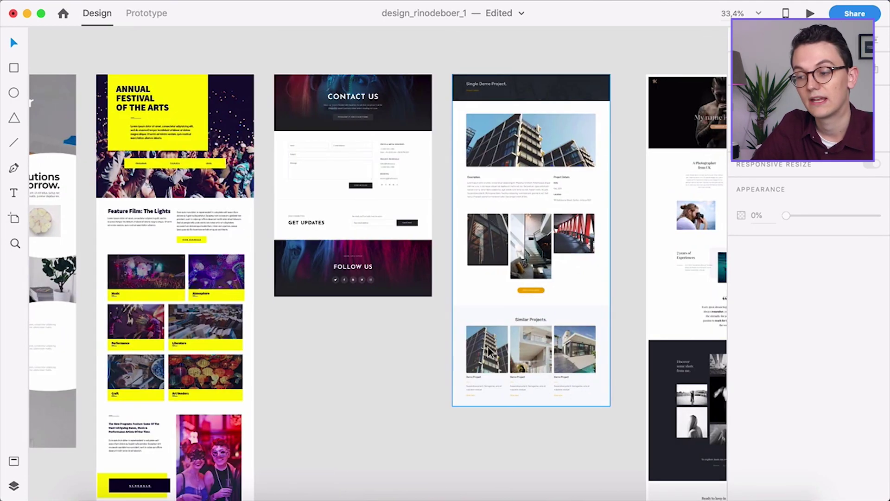
scroll(377, 364, right, 4)
scroll(607, 280, left, 4)
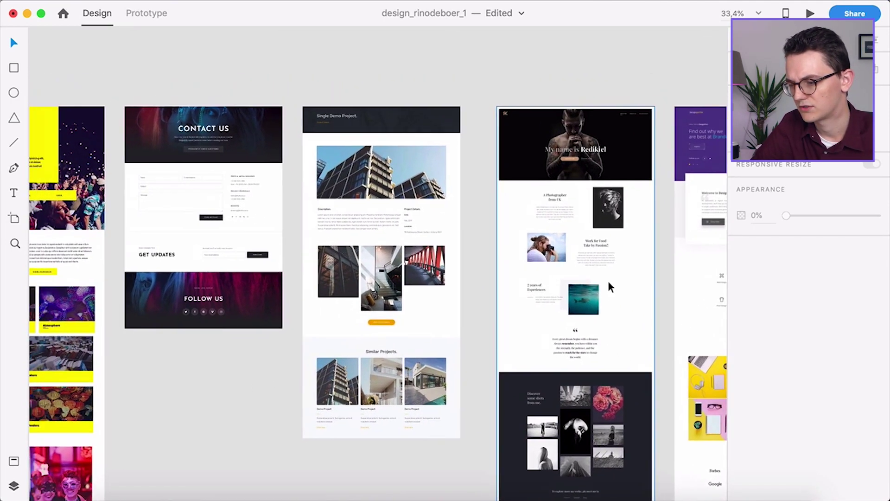
scroll(374, 226, up, 5)
scroll(375, 227, down, 4)
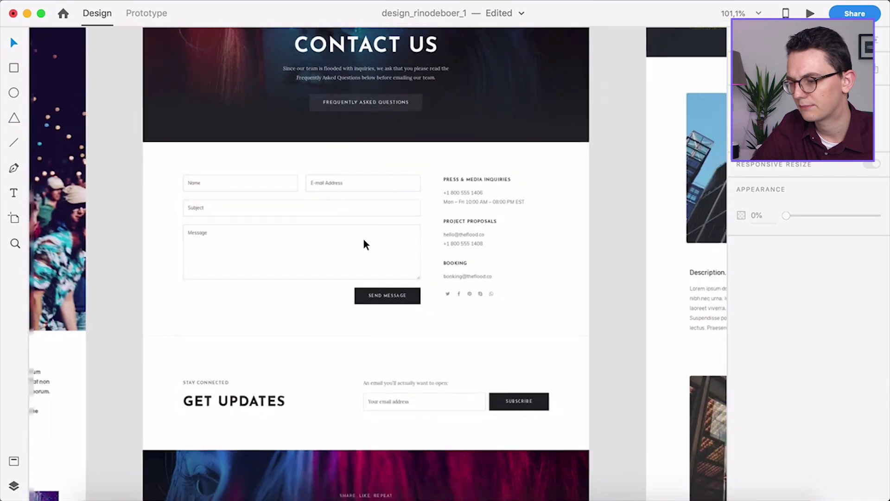
scroll(441, 213, right, 1)
scroll(433, 236, down, 8)
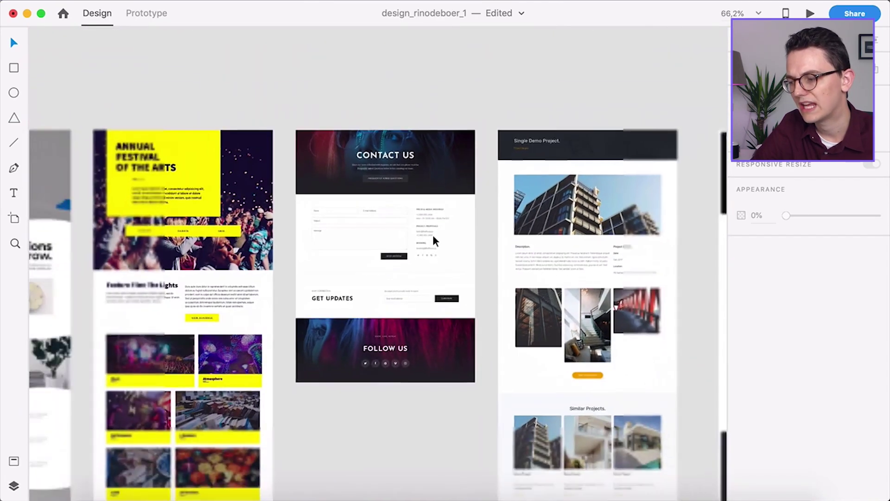
scroll(433, 235, down, 3)
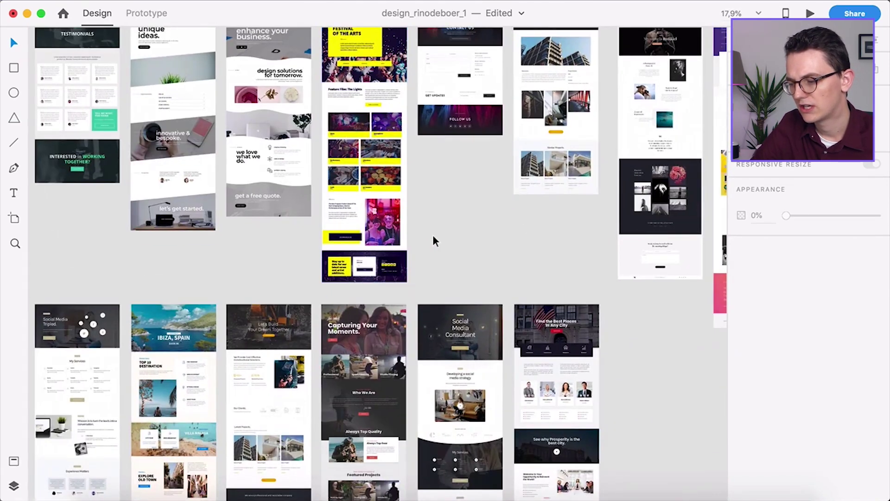
scroll(433, 234, up, 2)
scroll(433, 235, down, 1)
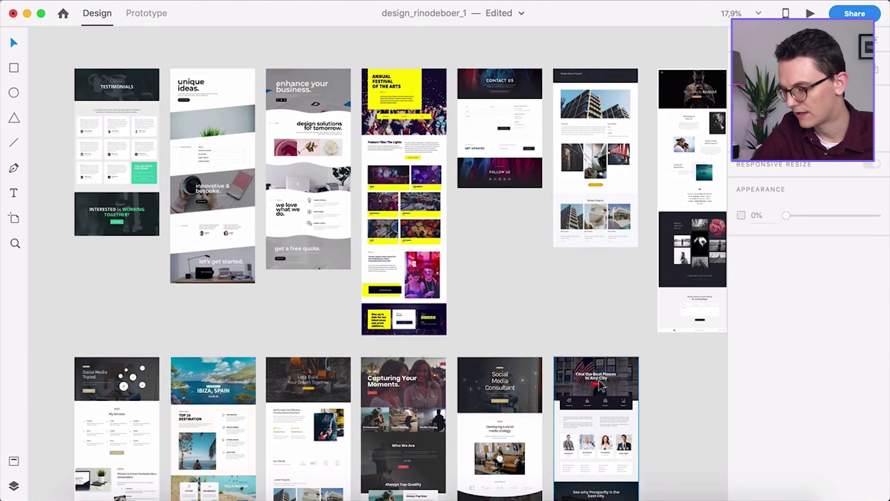
scroll(166, 364, down, 4)
scroll(206, 311, left, 6)
scroll(271, 226, left, 5)
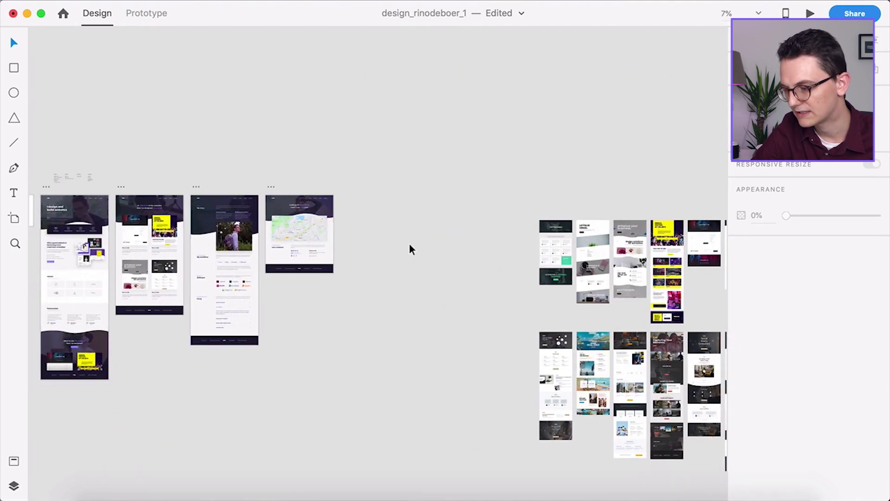
scroll(410, 244, right, 8)
scroll(393, 313, up, 4)
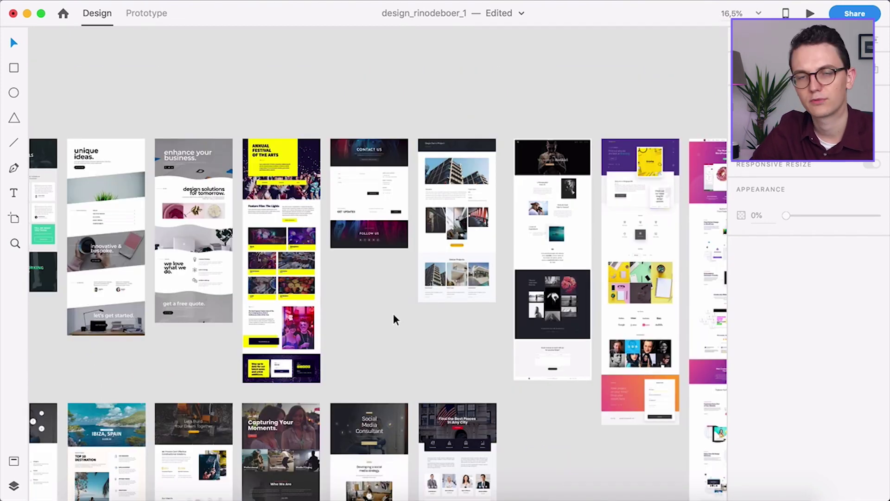
scroll(393, 314, left, 4)
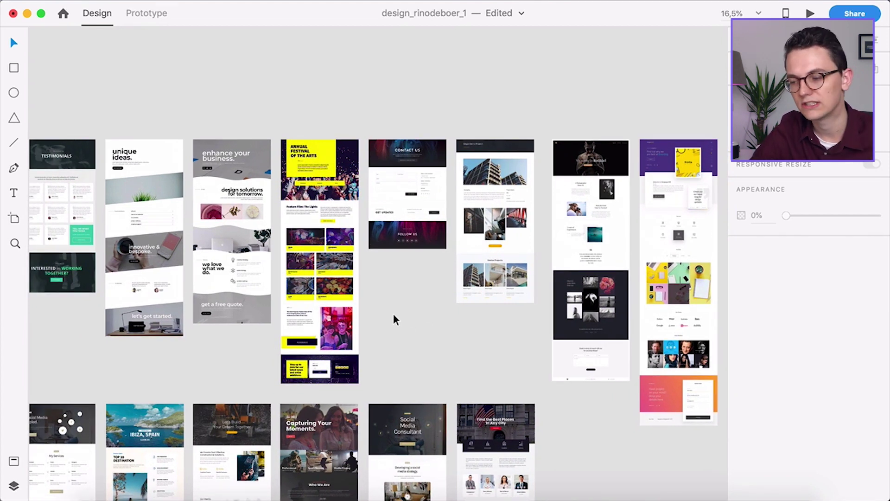
scroll(393, 314, down, 4)
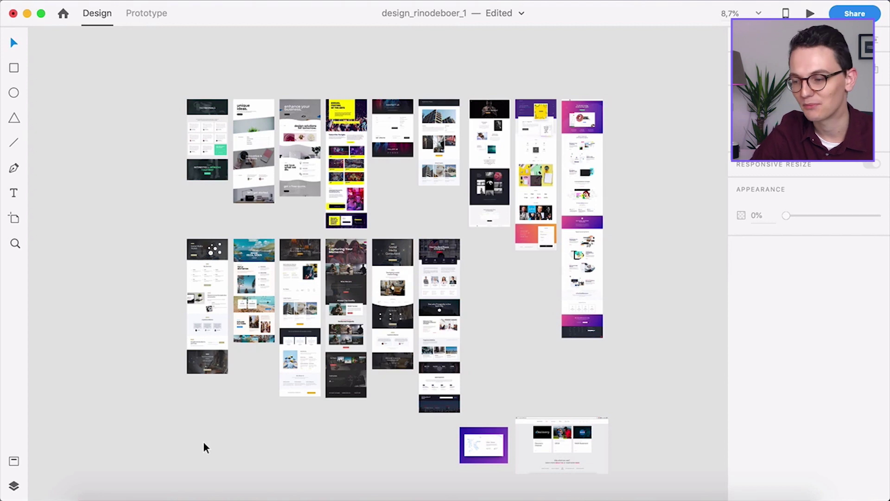
scroll(366, 272, up, 5)
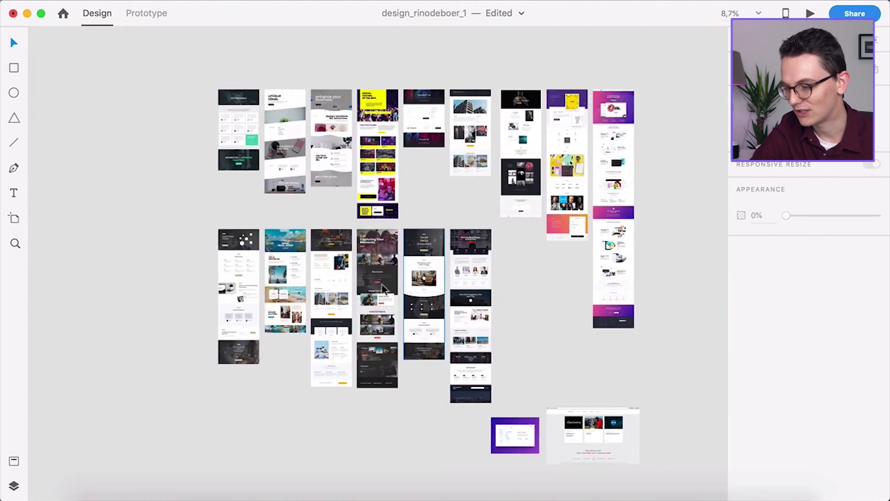
scroll(366, 273, down, 5)
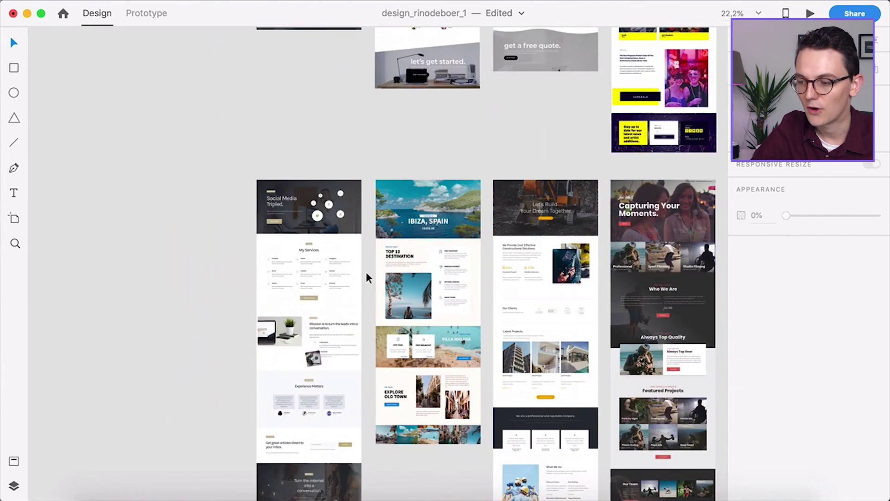
scroll(365, 273, down, 3)
scroll(365, 274, up, 3)
scroll(371, 340, left, 3)
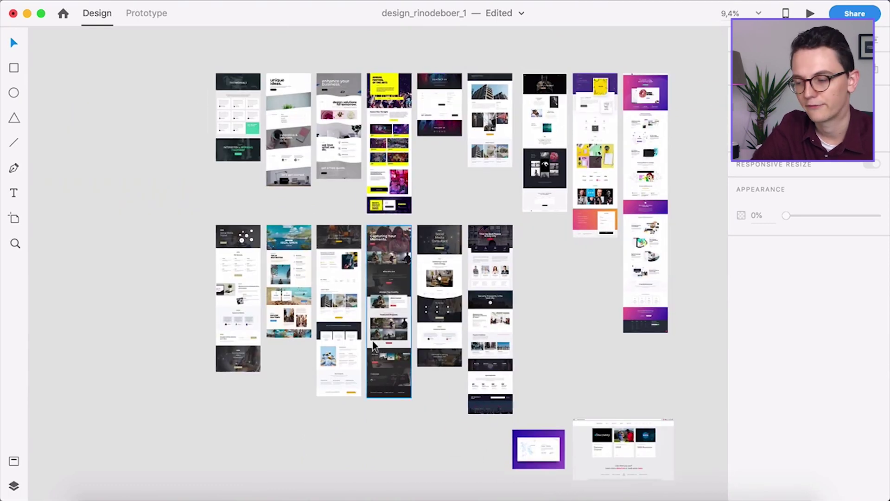
scroll(371, 343, down, 2)
scroll(352, 407, up, 10)
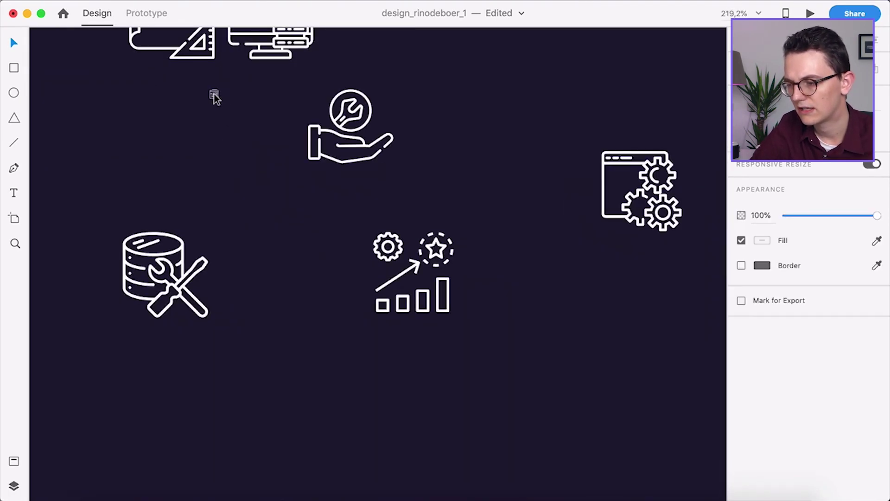
- Select the sliders-and-wrench icon, then the icons artboard, and zoom out to all artboards
scroll(213, 95, up, 4)
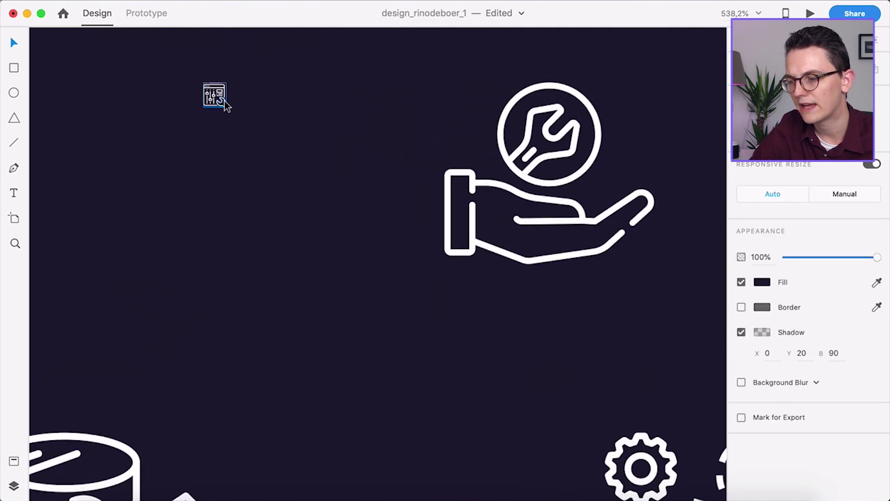
click(223, 106)
scroll(345, 231, down, 3)
click(346, 233)
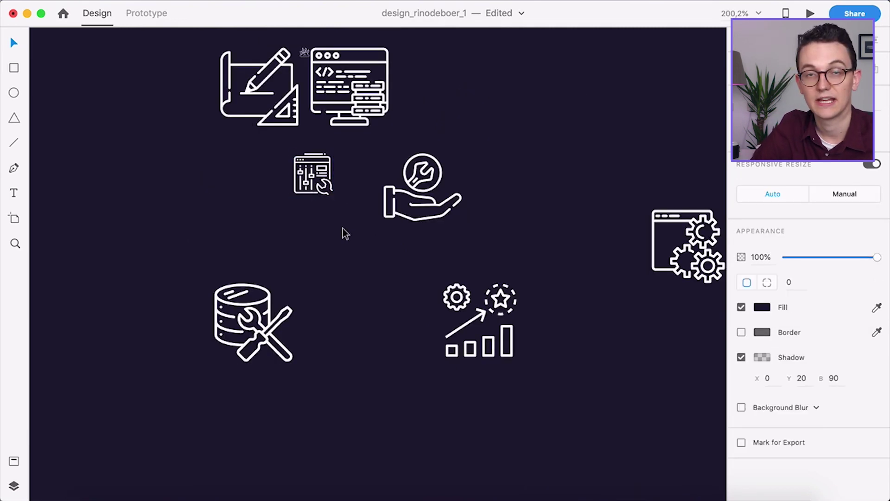
scroll(345, 233, down, 3)
- Scroll and zoom through the Contact – 1 to 4 and Services – 1 artboards
scroll(554, 360, down, 10)
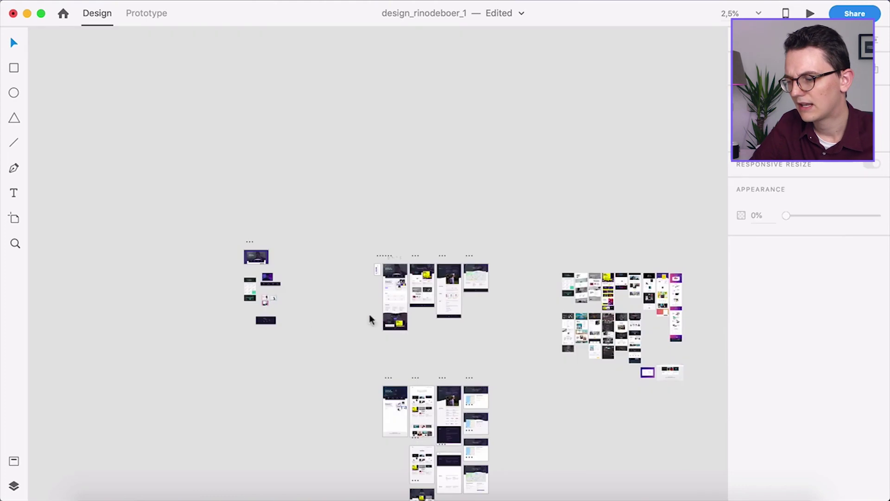
scroll(417, 299, up, 5)
scroll(520, 285, up, 2)
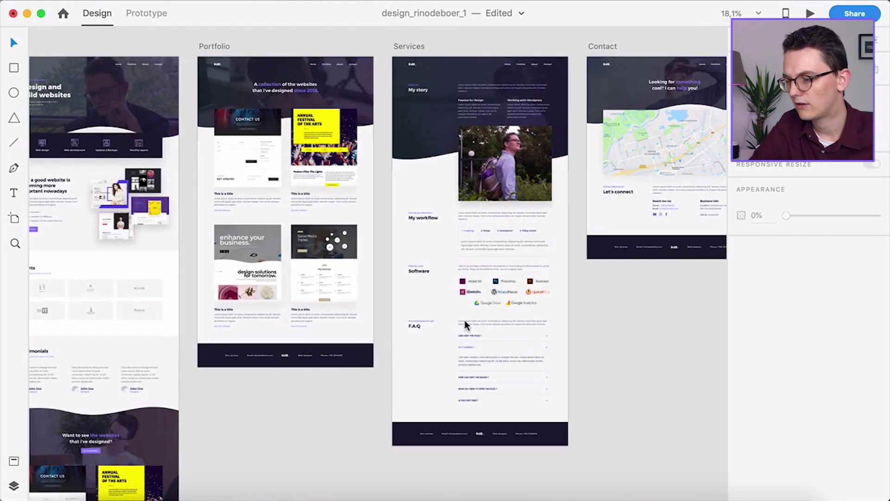
scroll(335, 338, down, 10)
scroll(335, 338, down, 10)
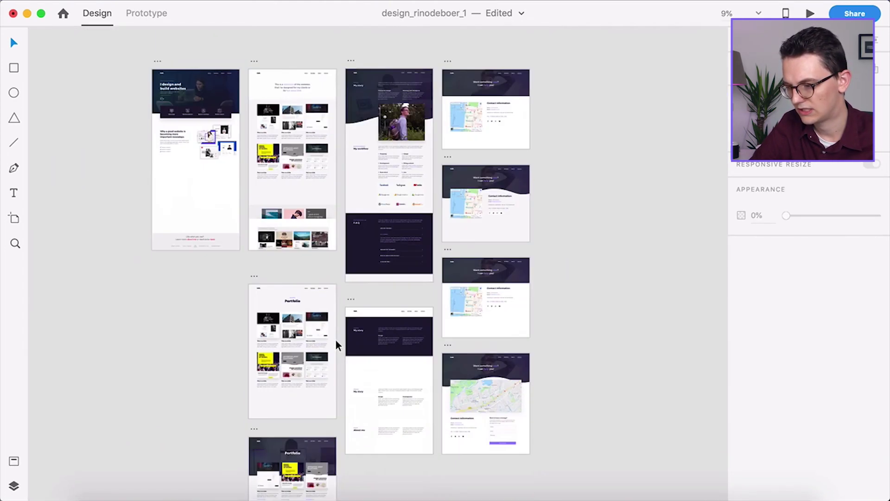
scroll(526, 194, up, 2)
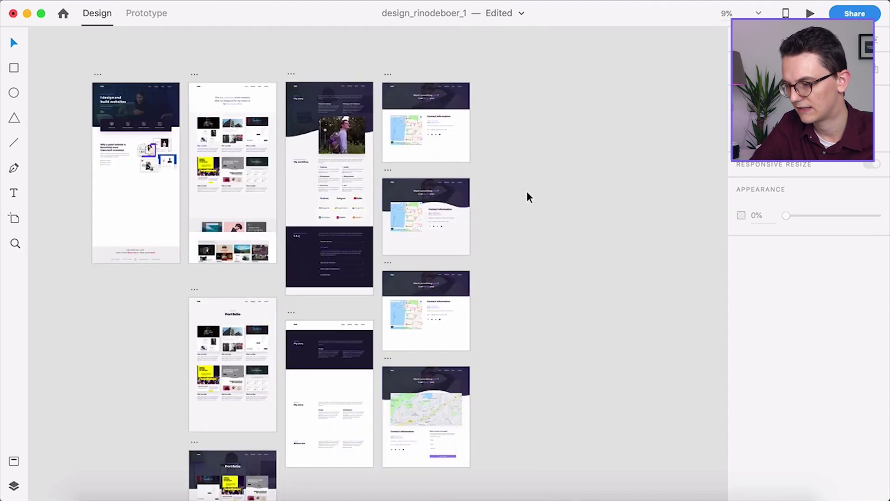
scroll(485, 175, up, 5)
scroll(446, 66, up, 5)
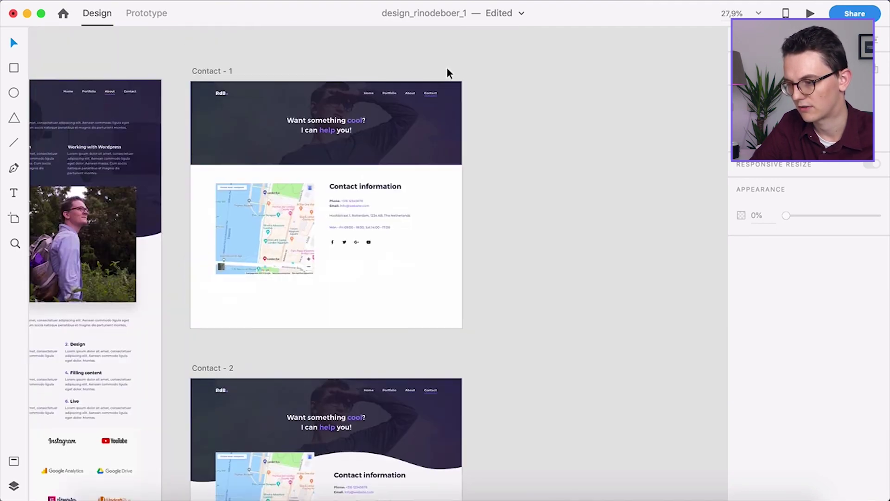
scroll(328, 158, up, 5)
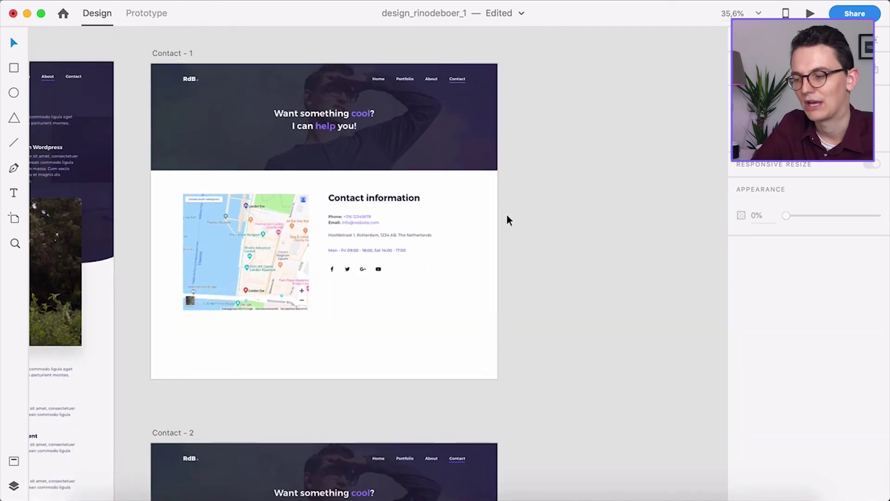
scroll(575, 277, down, 12)
scroll(575, 283, down, 15)
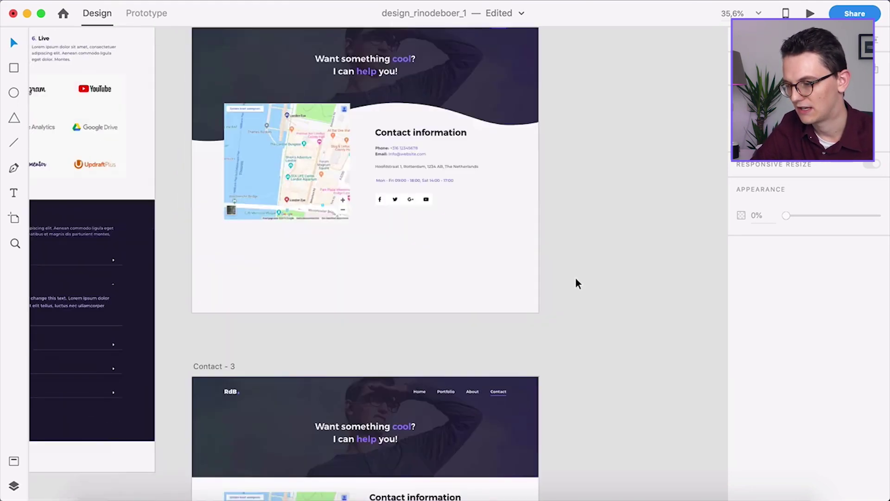
scroll(587, 248, up, 5)
- Pan left to the Portfolio – 1 artboard with its six project cards
scroll(623, 278, left, 8)
scroll(623, 277, down, 6)
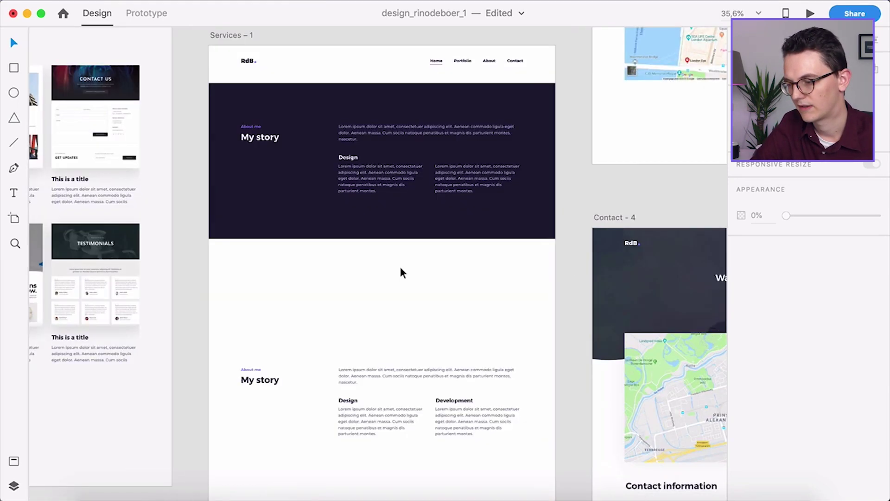
scroll(414, 178, up, 5)
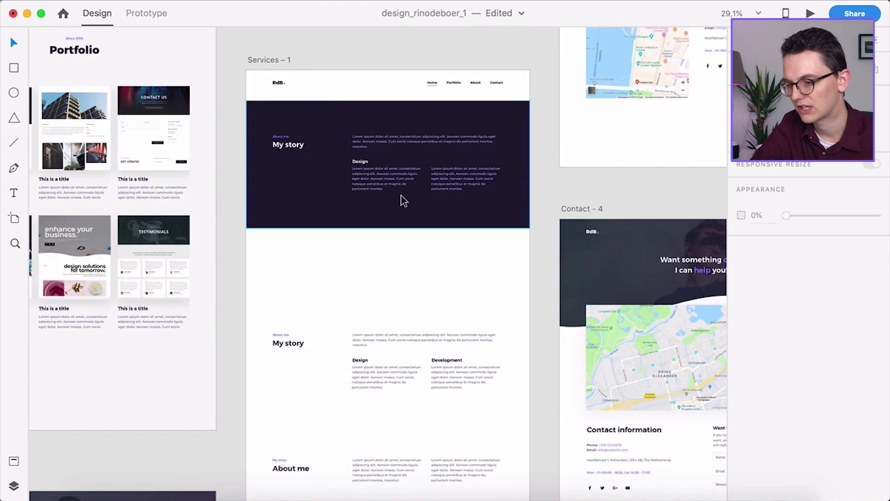
scroll(402, 196, left, 8)
scroll(380, 253, up, 3)
- Zoom into the Portfolio – 1 cards, then out to Home – 1, Portfolio – 3, Services – 2 and Contact drafts
scroll(380, 253, down, 2)
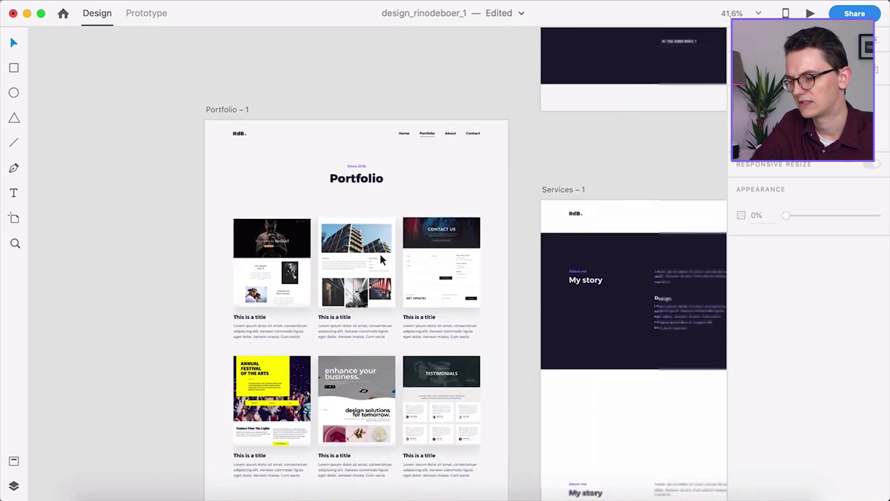
scroll(379, 253, up, 4)
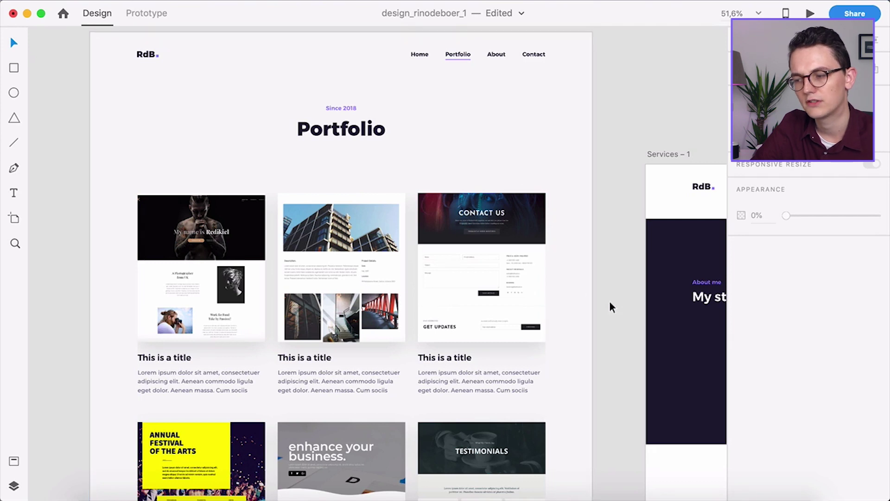
scroll(610, 301, up, 1)
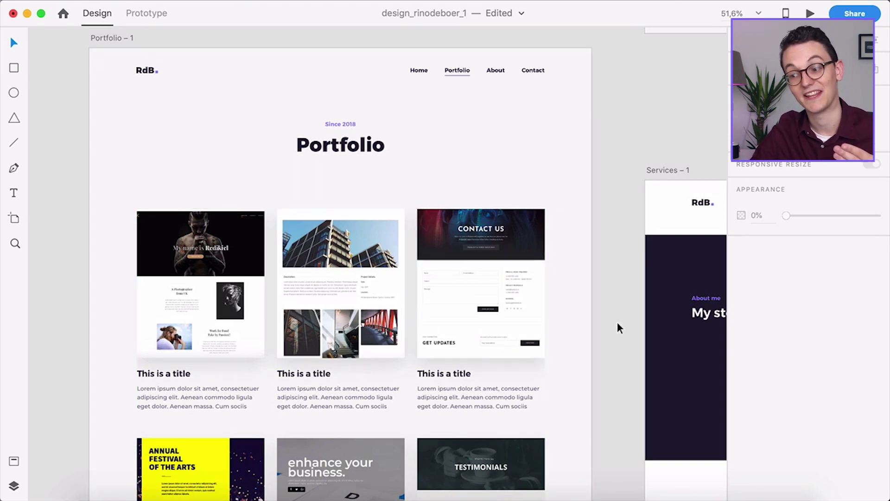
scroll(616, 322, down, 10)
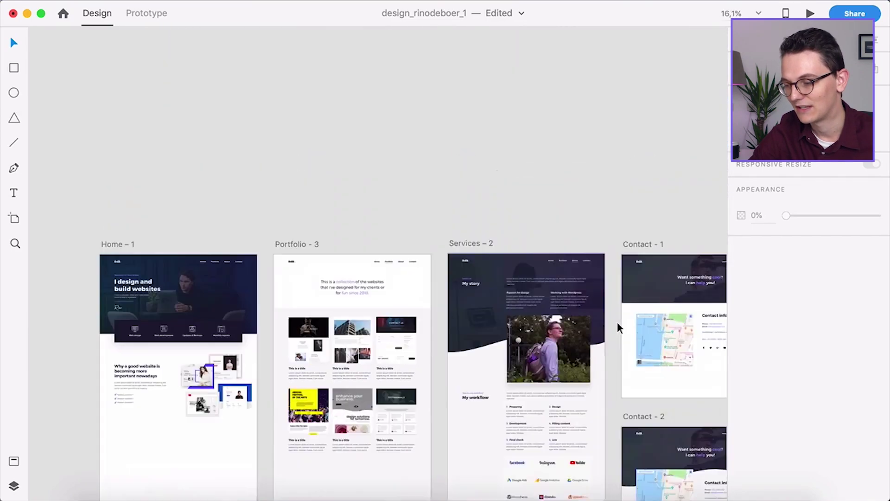
- Scroll and zoom to compare the Portfolio – 2, 4 and 5 artboards
scroll(617, 321, down, 5)
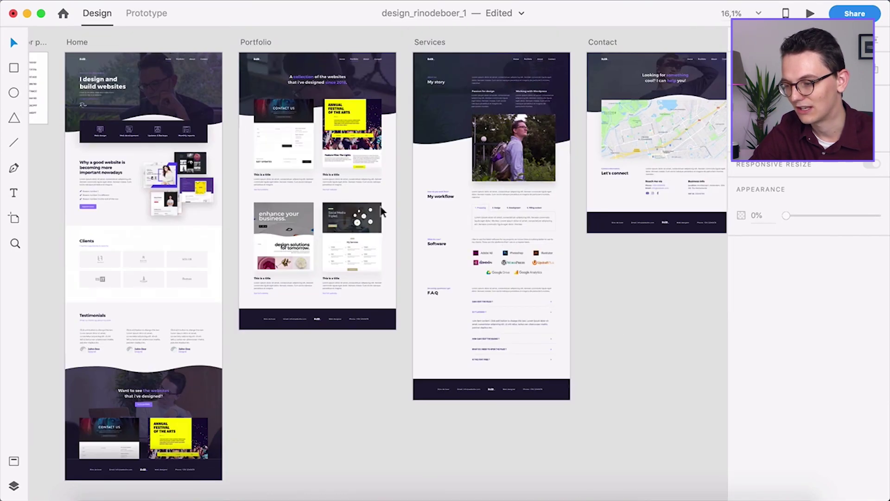
scroll(355, 177, up, 8)
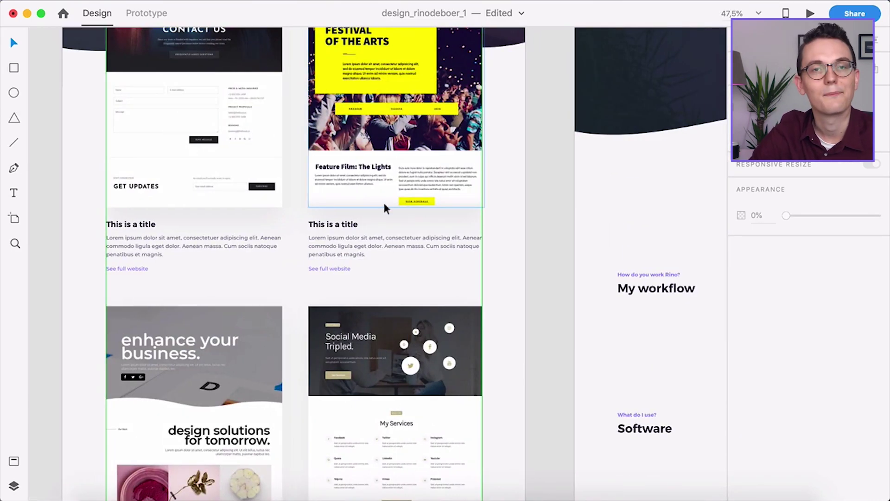
scroll(384, 205, down, 3)
scroll(385, 204, down, 8)
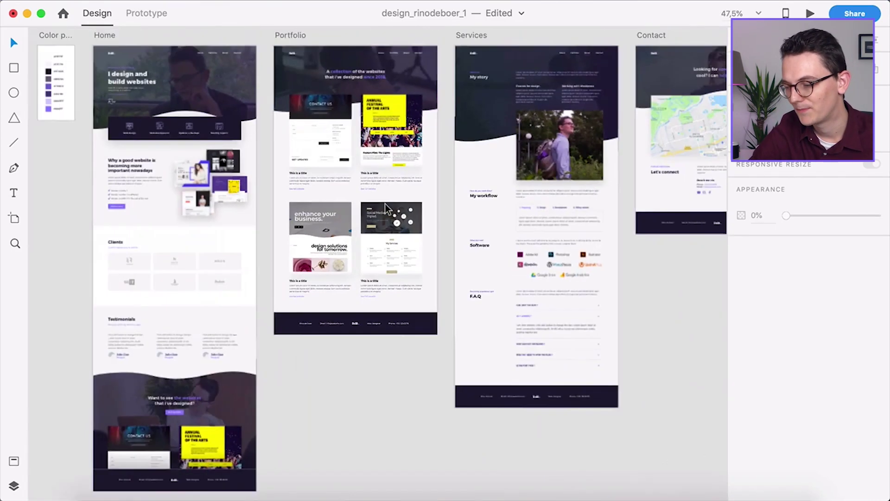
scroll(385, 204, up, 6)
scroll(385, 203, down, 3)
scroll(384, 202, down, 3)
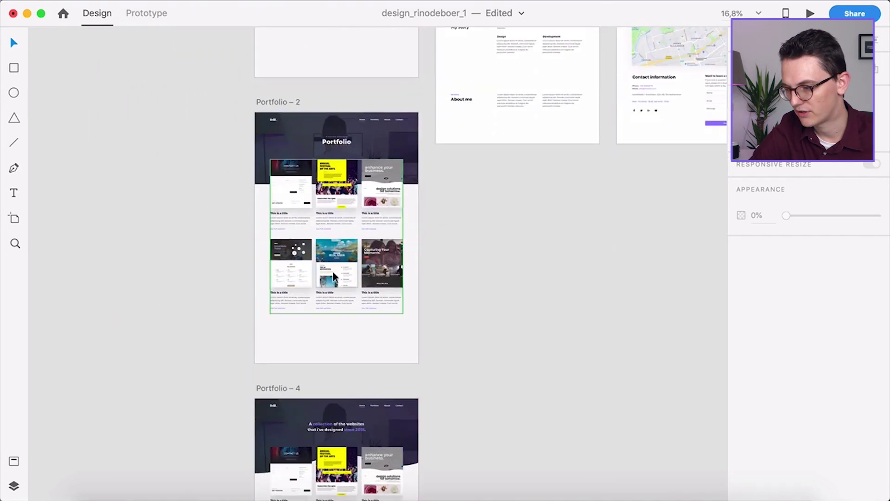
scroll(332, 271, up, 4)
scroll(548, 291, up, 3)
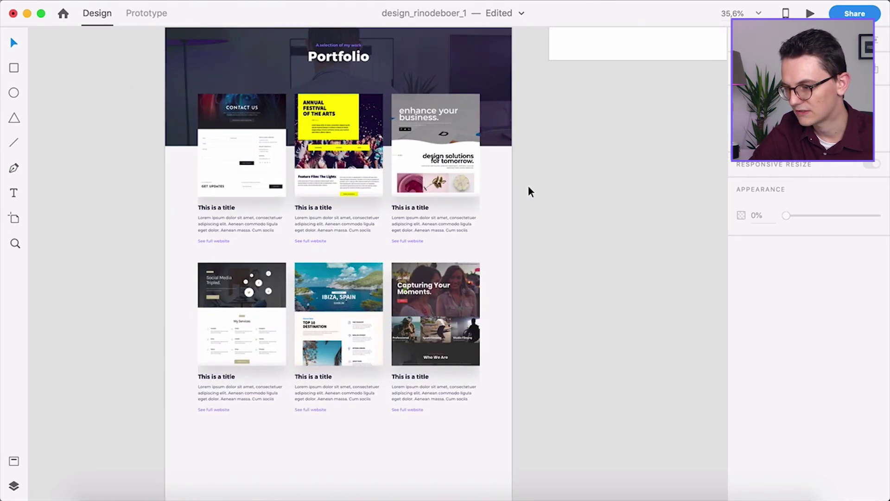
scroll(552, 174, down, 10)
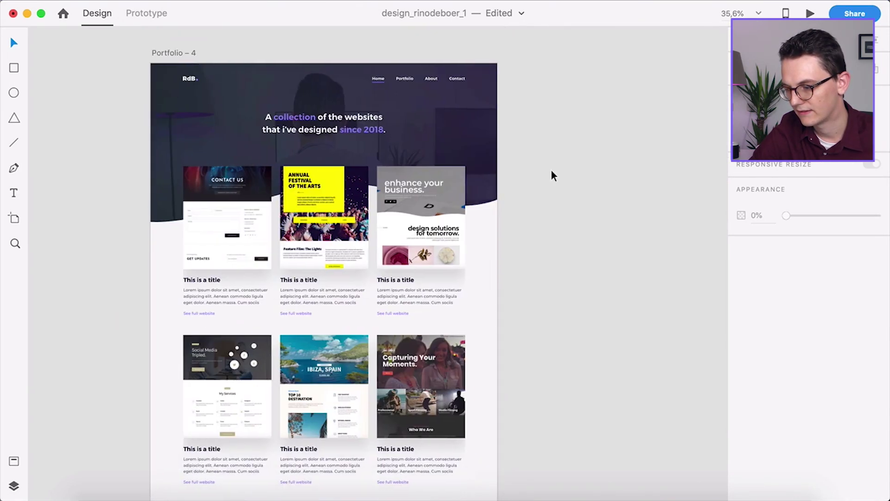
- Zoom out to the final Home, Portfolio, About and Contact artboards beside the colour swatches
scroll(487, 319, down, 10)
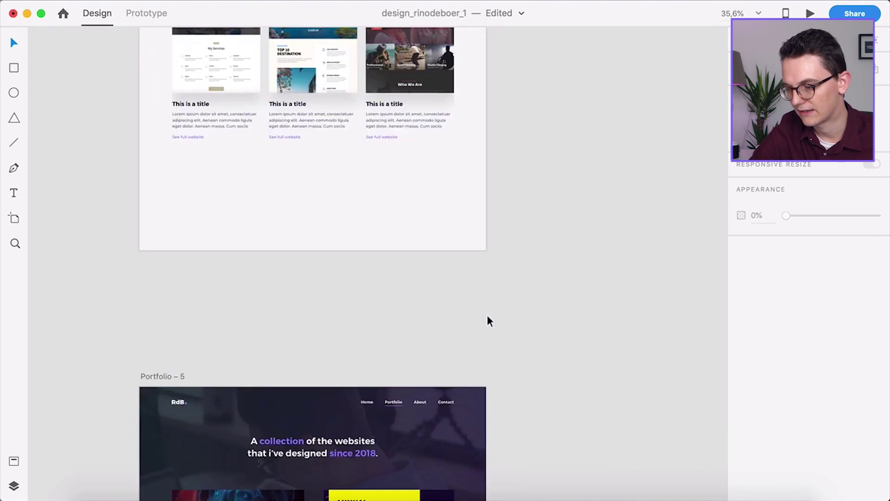
scroll(488, 320, down, 3)
scroll(488, 318, down, 5)
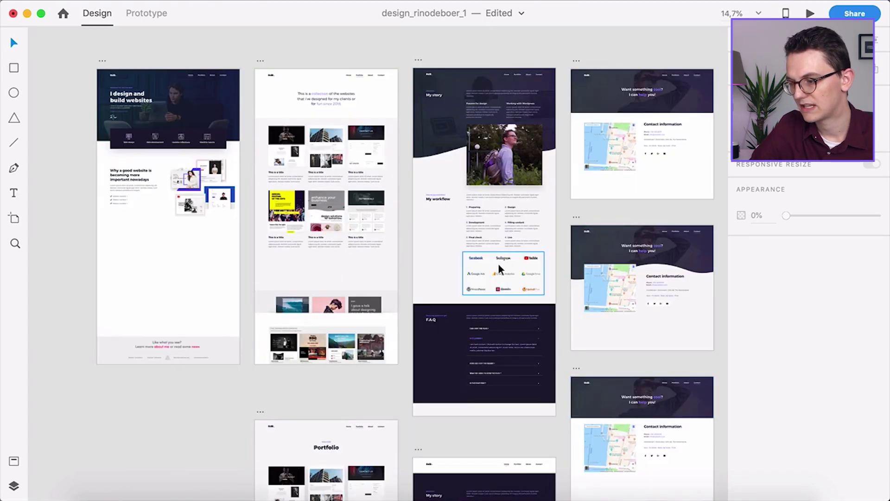
scroll(499, 269, up, 3)
scroll(499, 269, up, 10)
scroll(499, 269, down, 3)
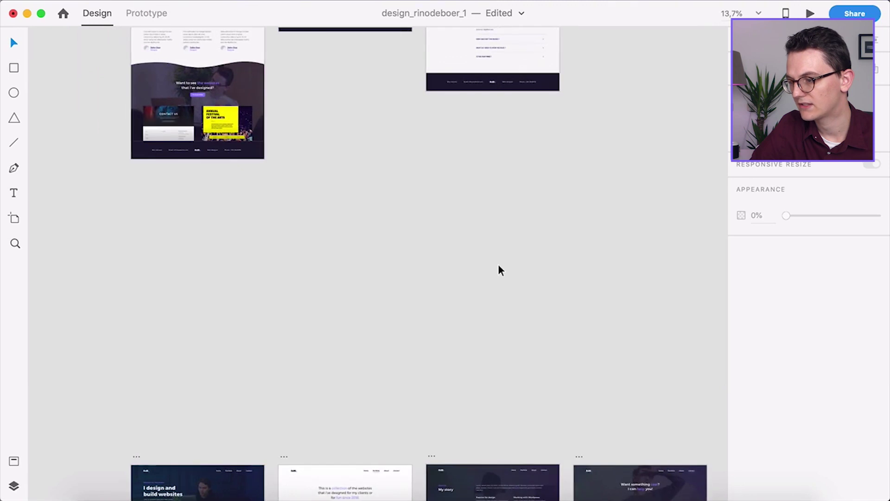
scroll(495, 260, up, 5)
scroll(444, 281, up, 5)
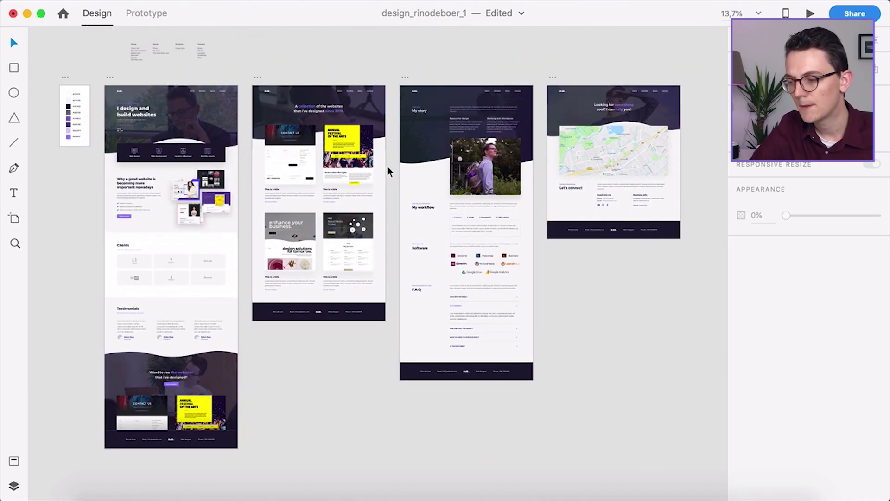
scroll(388, 171, up, 2)
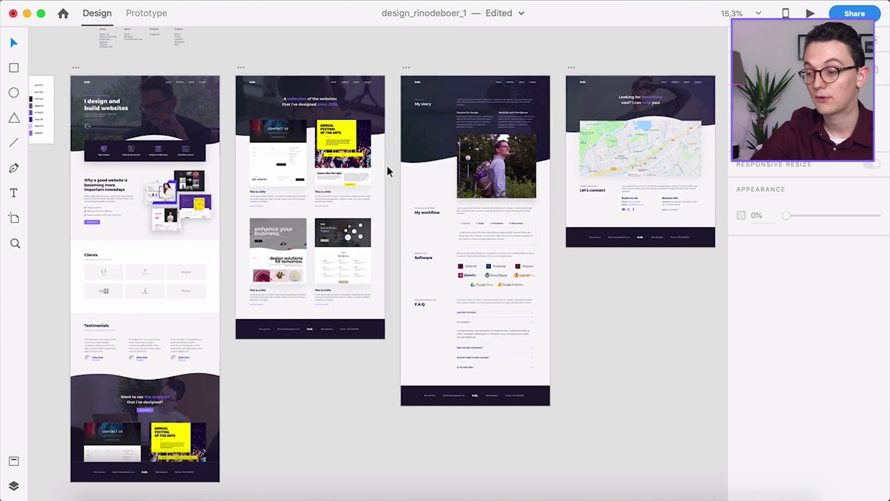
scroll(388, 199, down, 1)
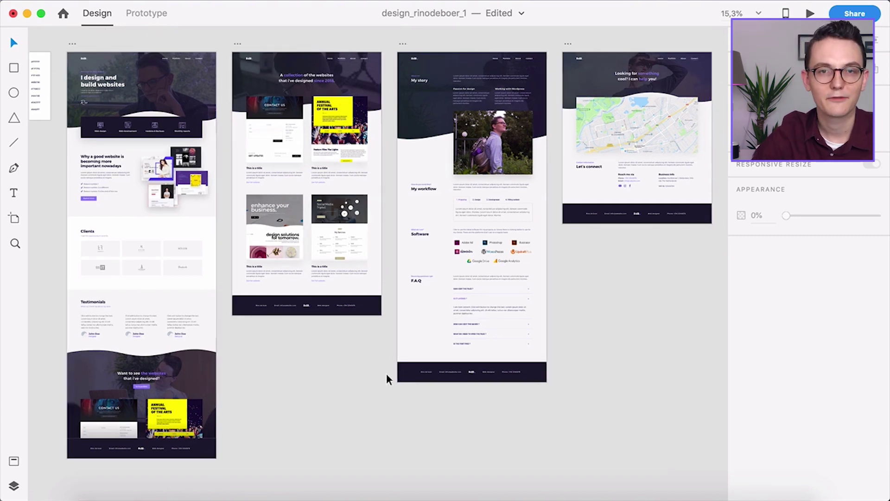